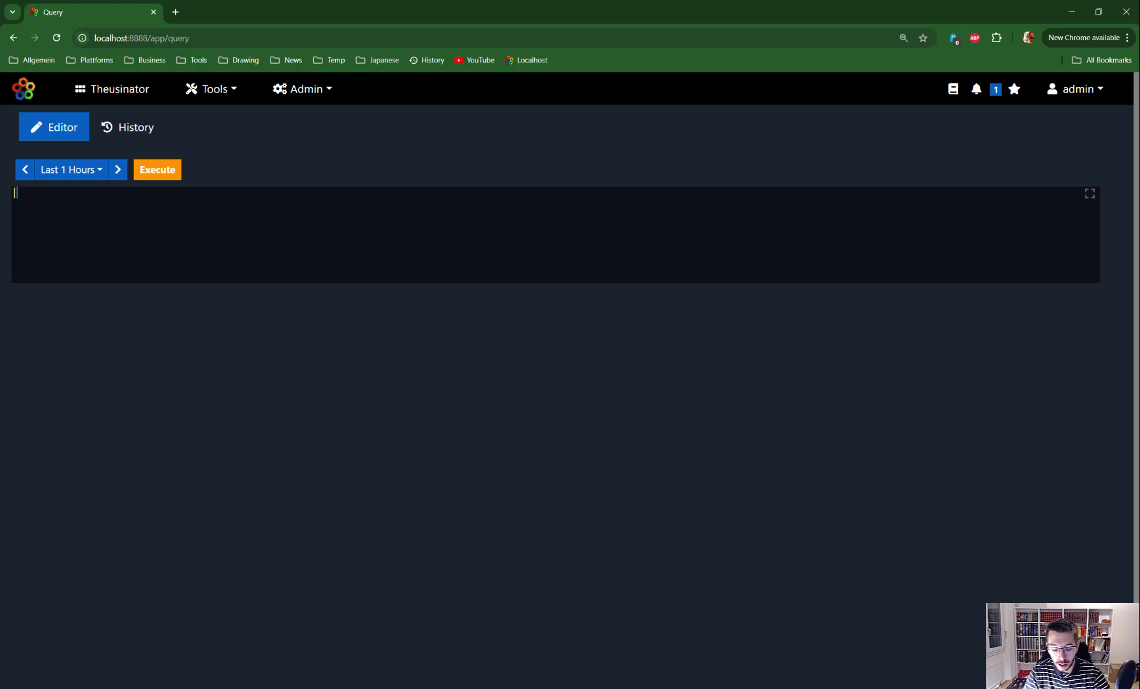
Start the query with the source command and look through the list of available data sources.
{"action": "type", "text": "so"}
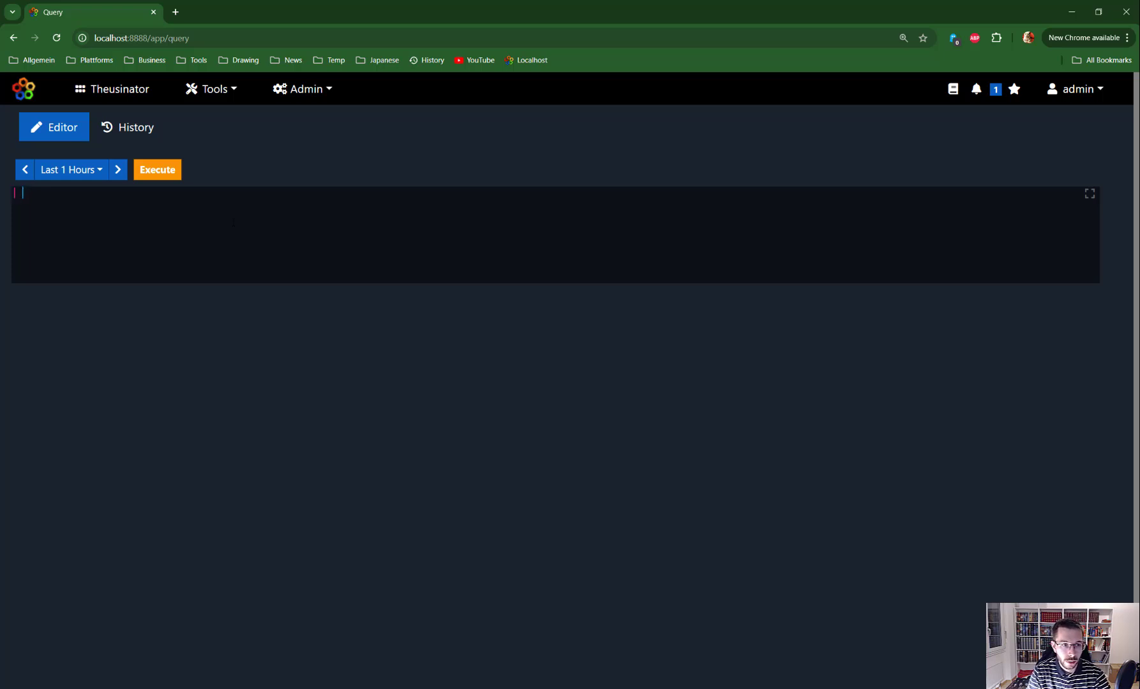
{"action": "type", "text": "urce"}
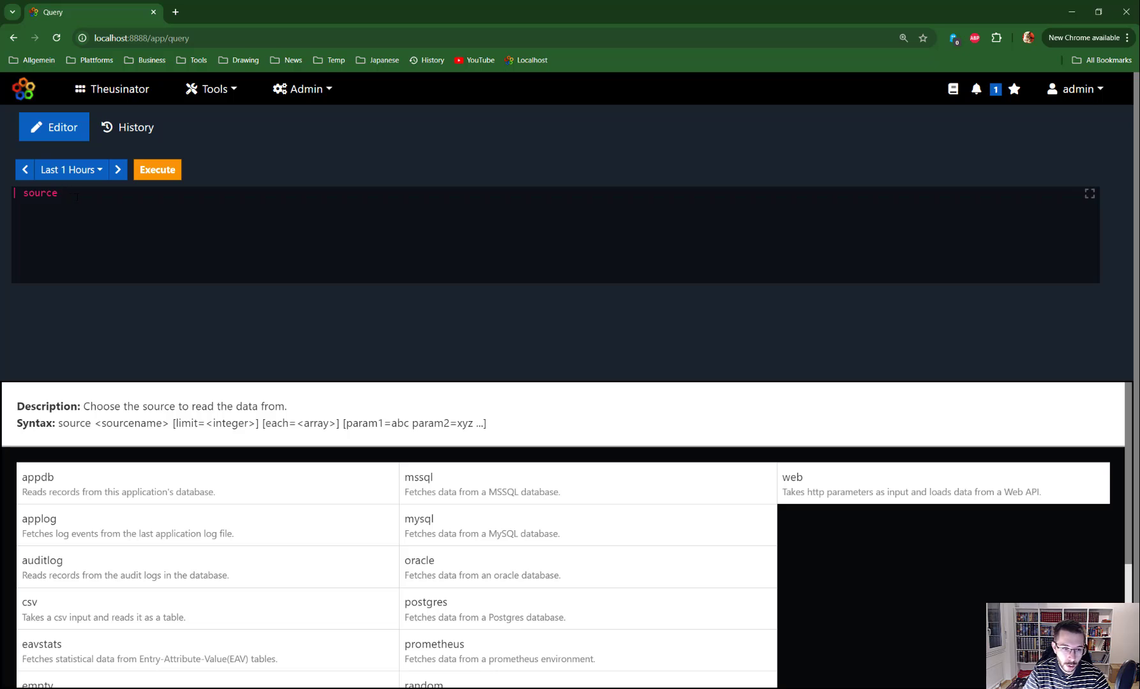
{"action": "scroll", "coordinate": [178, 504], "scroll_direction": "down", "scroll_amount": 3}
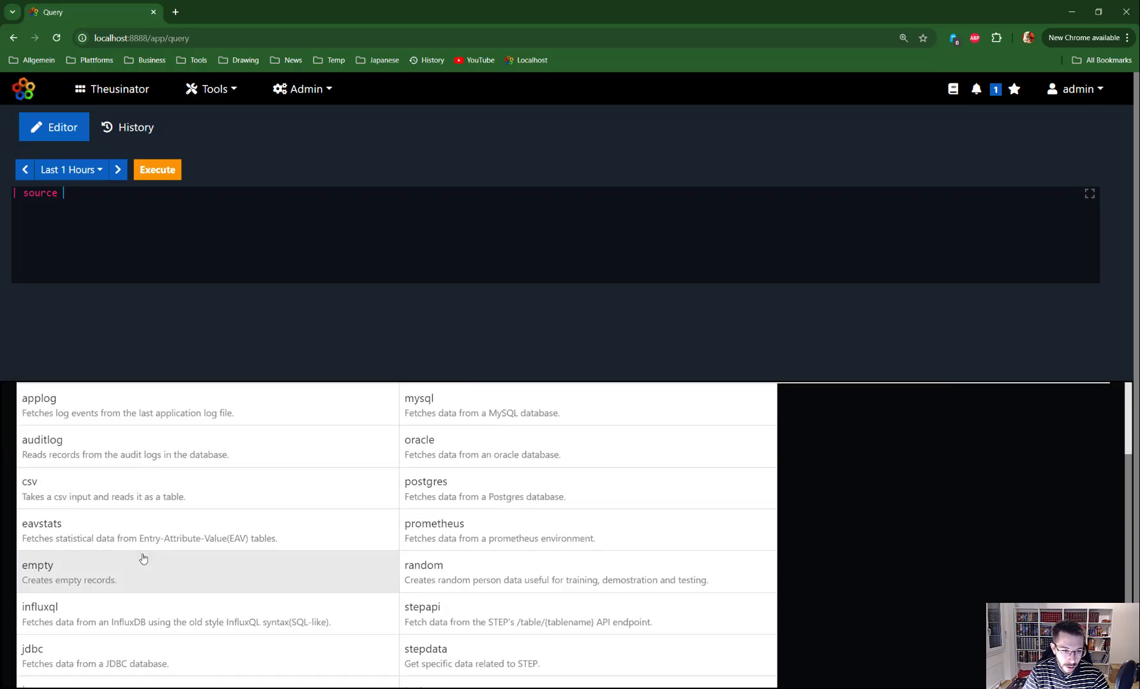
{"action": "scroll", "coordinate": [153, 662], "scroll_direction": "down", "scroll_amount": 1}
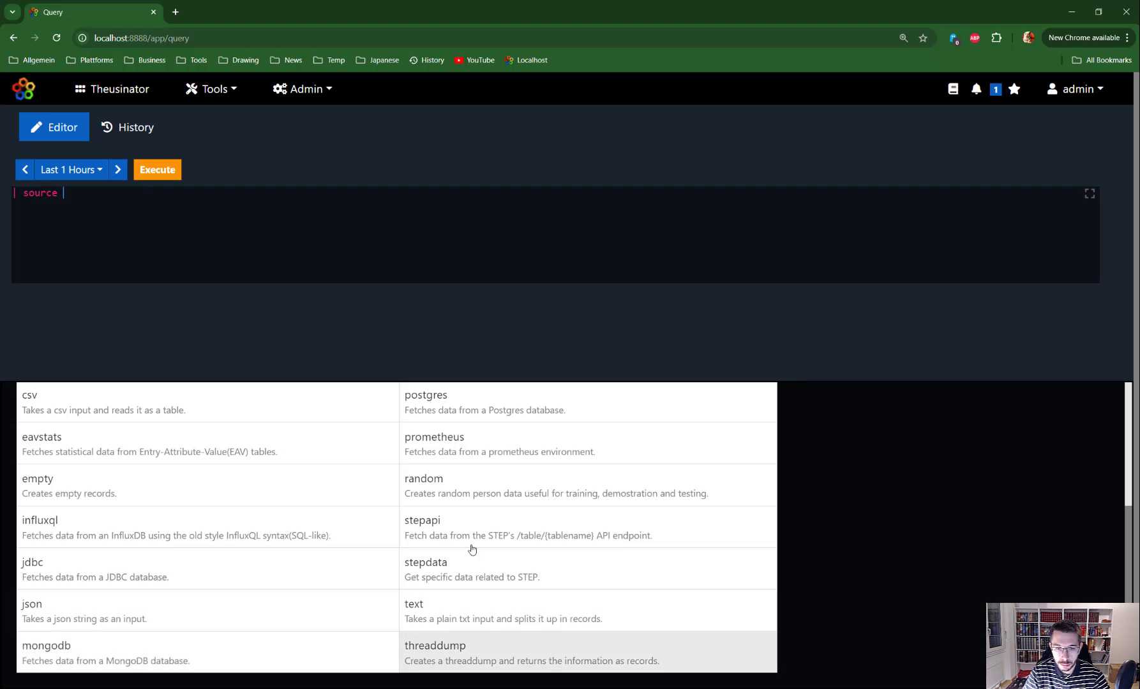
{"action": "scroll", "coordinate": [472, 478], "scroll_direction": "up", "scroll_amount": 5}
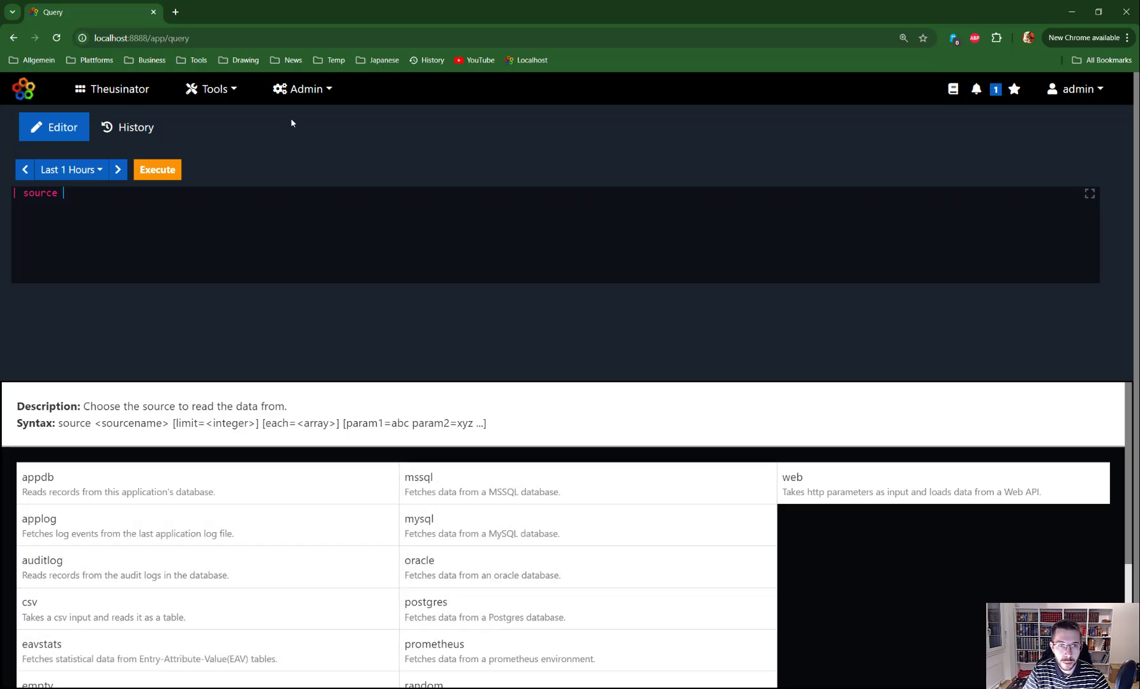
Complete the query as "source random" and execute it.
{"action": "left_click", "coordinate": [318, 93]}
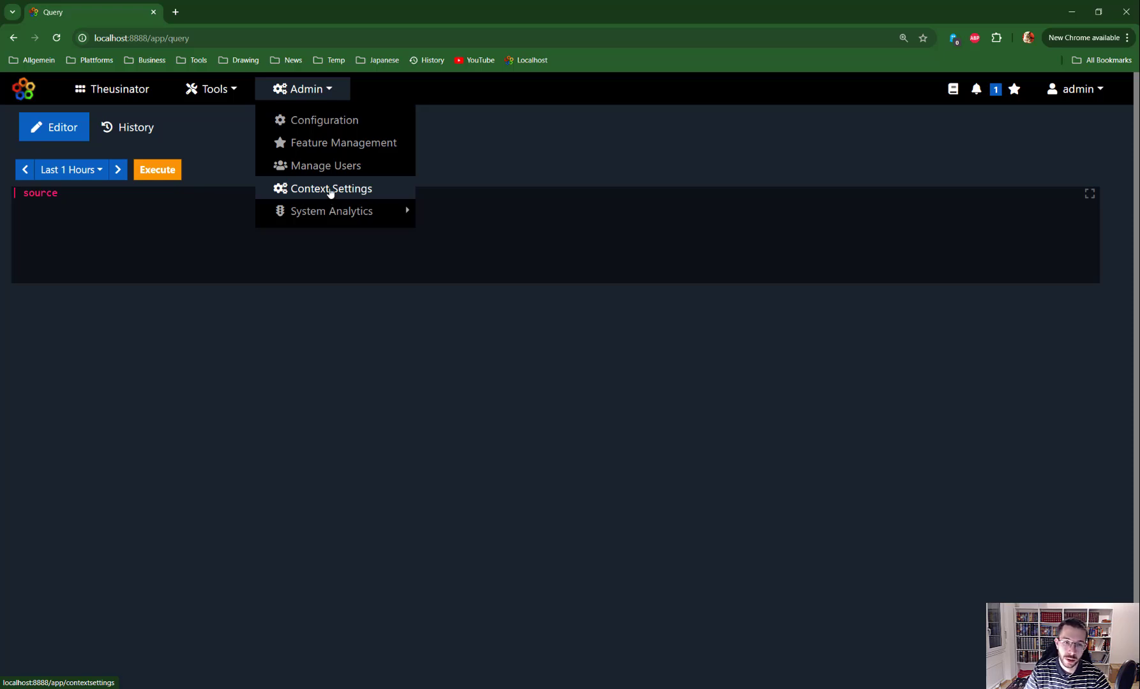
{"action": "left_click", "coordinate": [64, 192]}
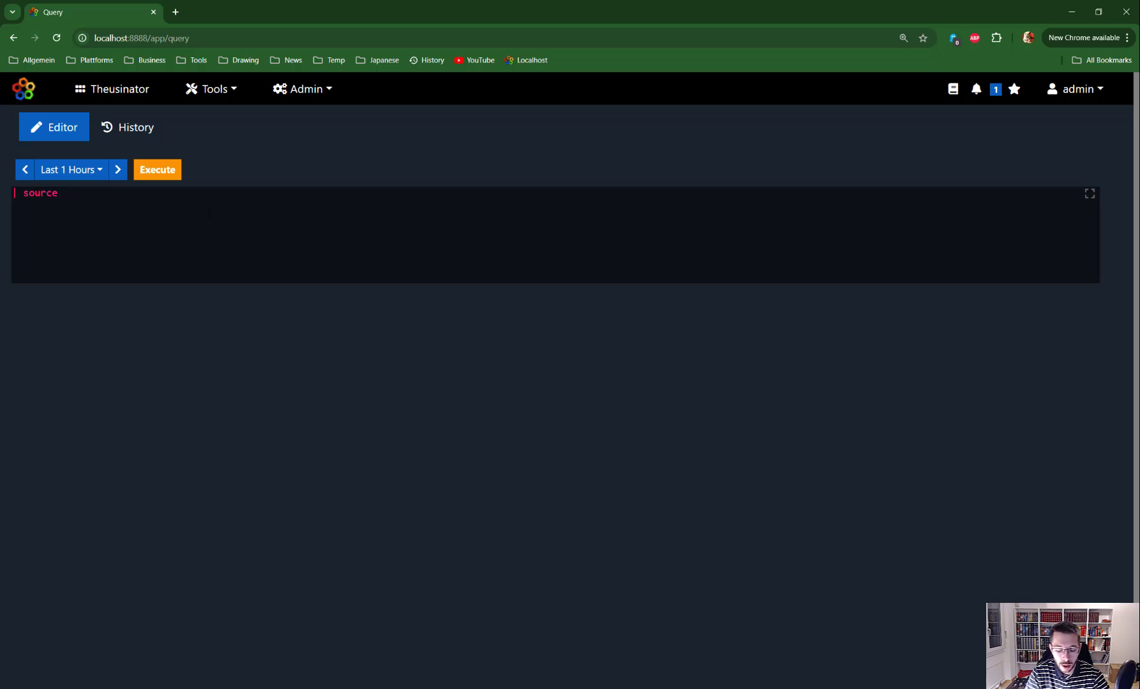
{"action": "type", "text": "random"}
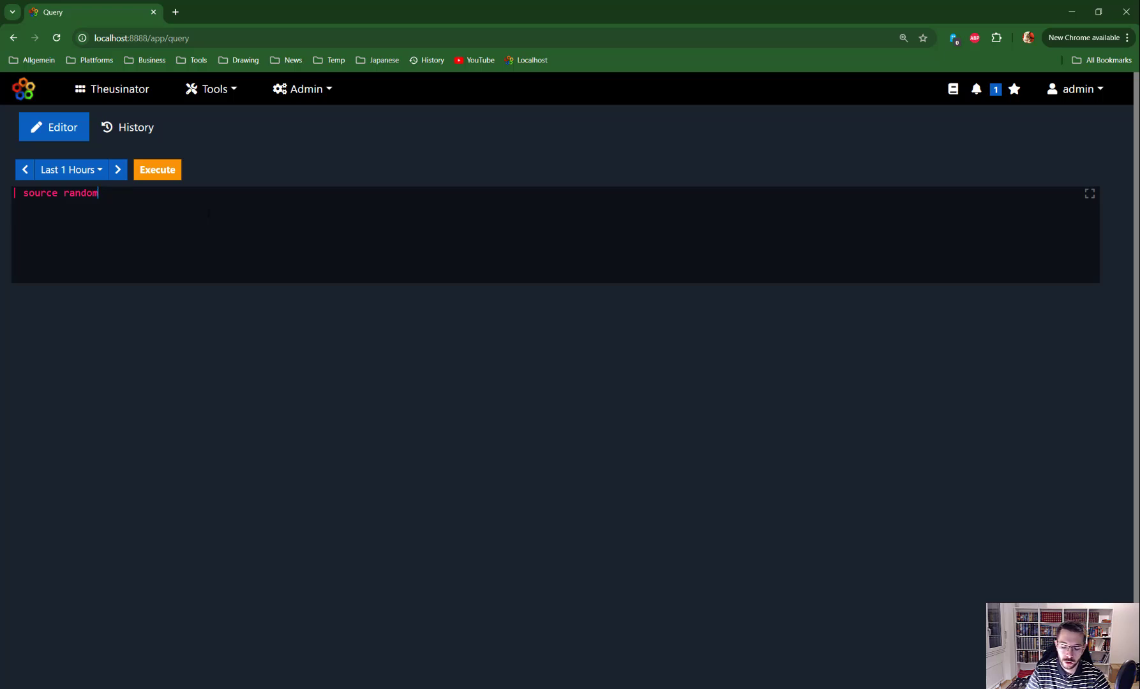
{"action": "key", "text": "ctrl+Return"}
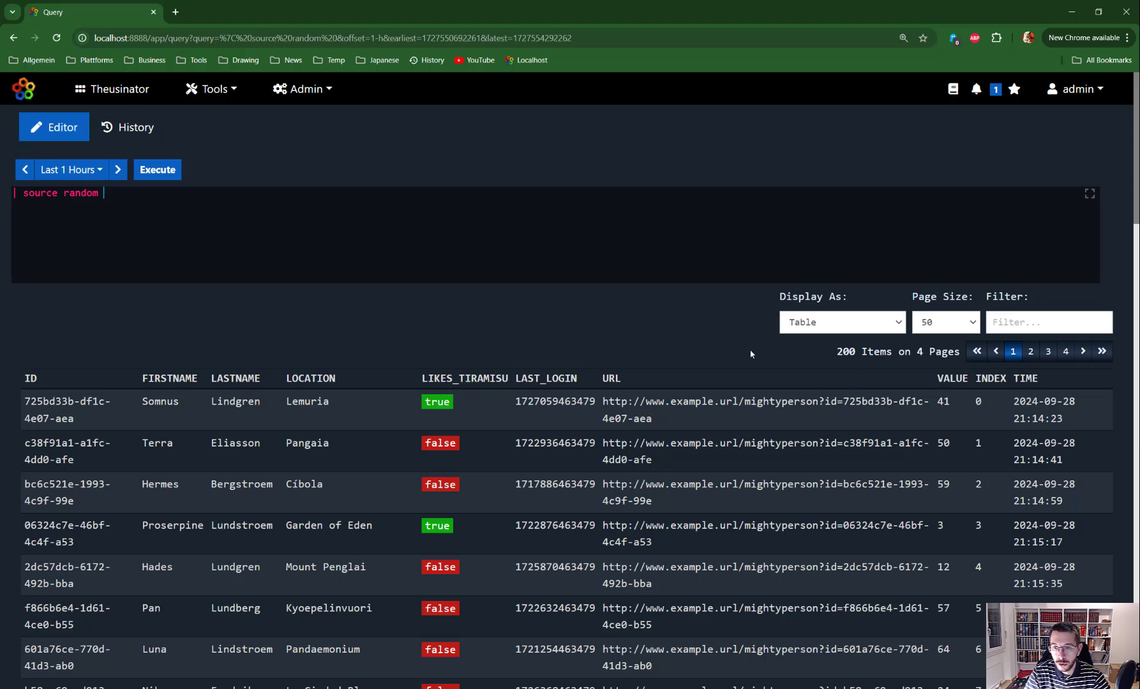
Examine the result's item count and the LIKES_TIRAMISU, LAST_LOGIN and URL columns.
{"action": "left_click_drag", "start_coordinate": [836, 350], "coordinate": [888, 350]}
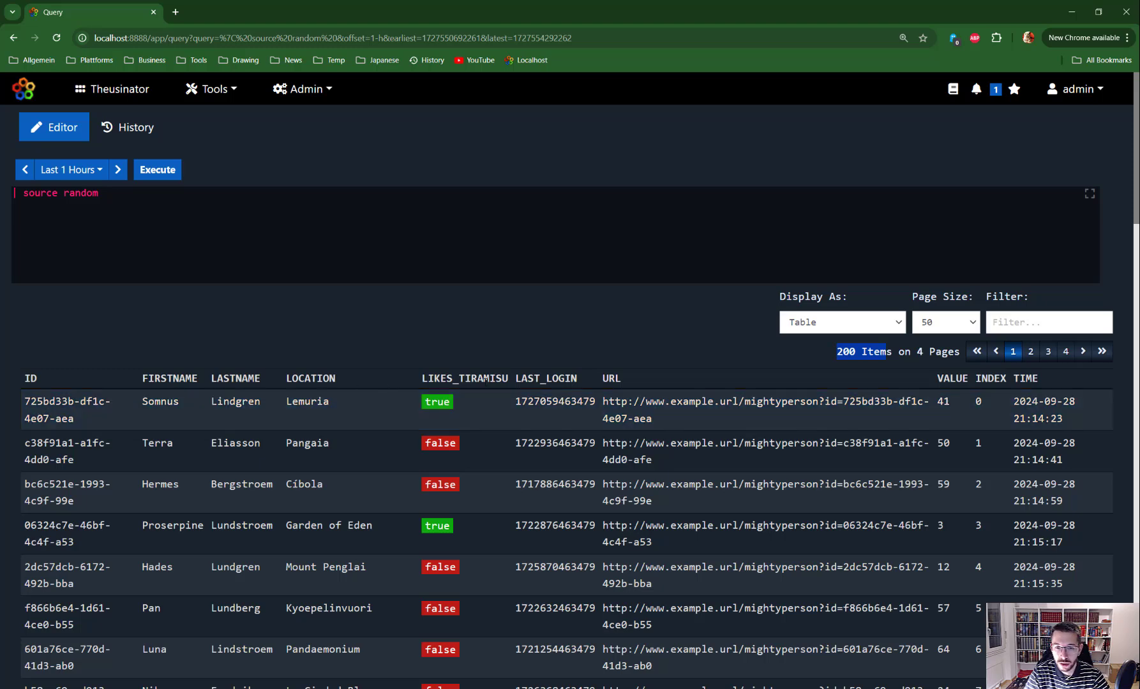
{"action": "left_click_drag", "start_coordinate": [509, 378], "coordinate": [422, 379]}
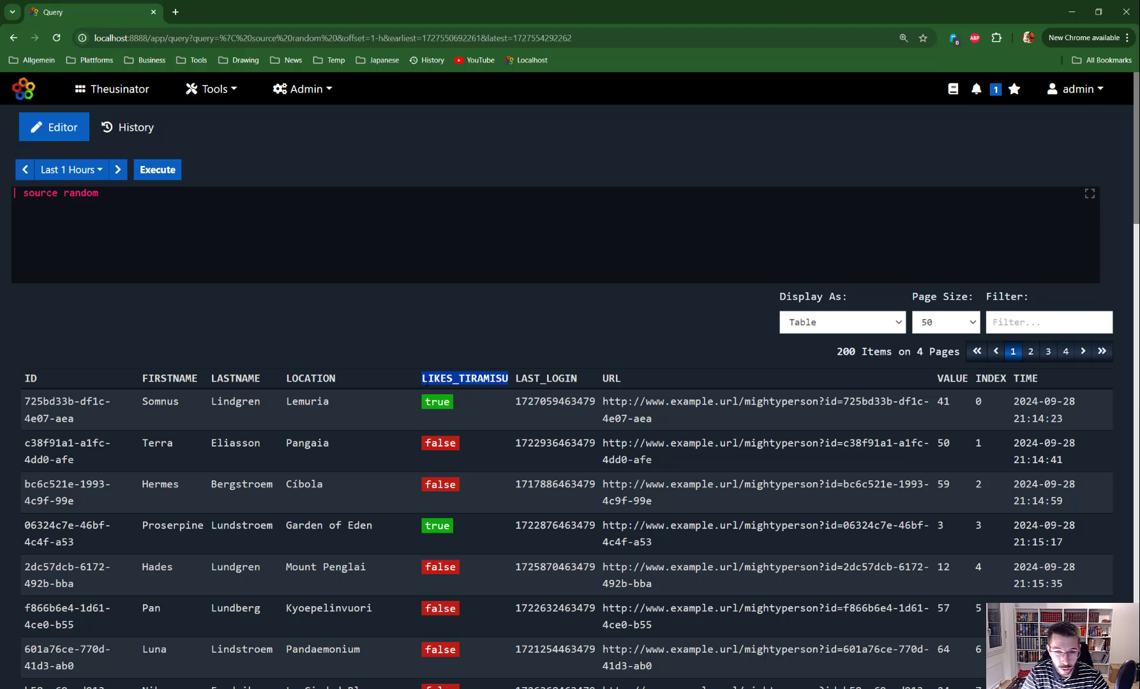
{"action": "left_click", "coordinate": [423, 395]}
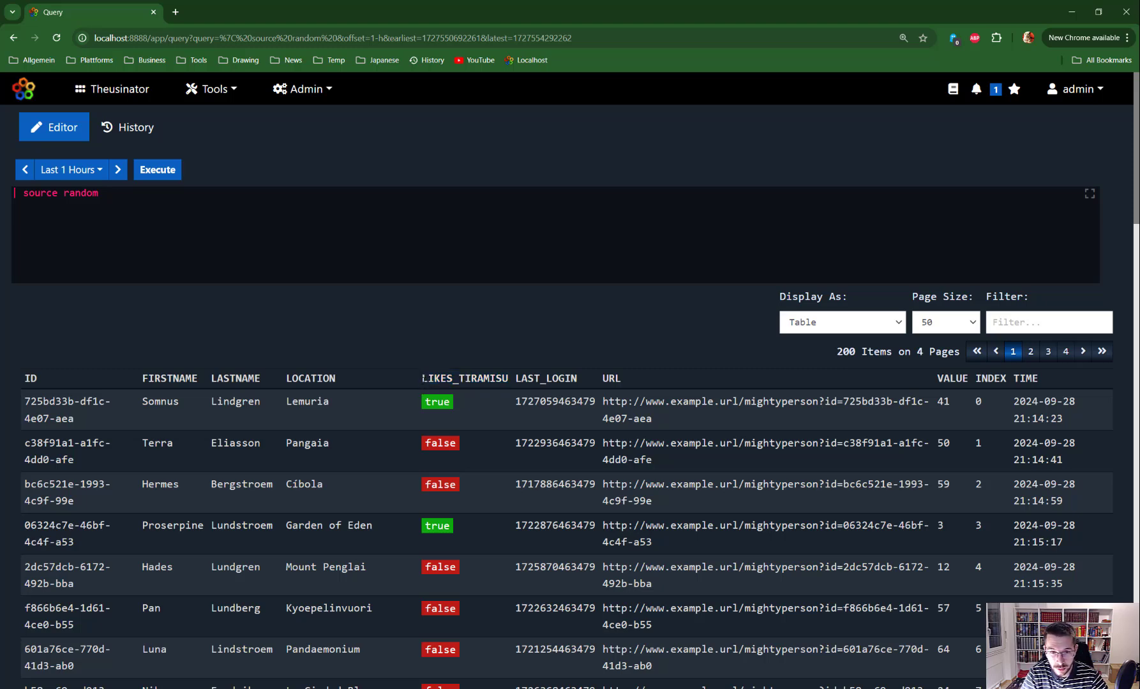
{"action": "left_click_drag", "start_coordinate": [421, 378], "coordinate": [459, 378]}
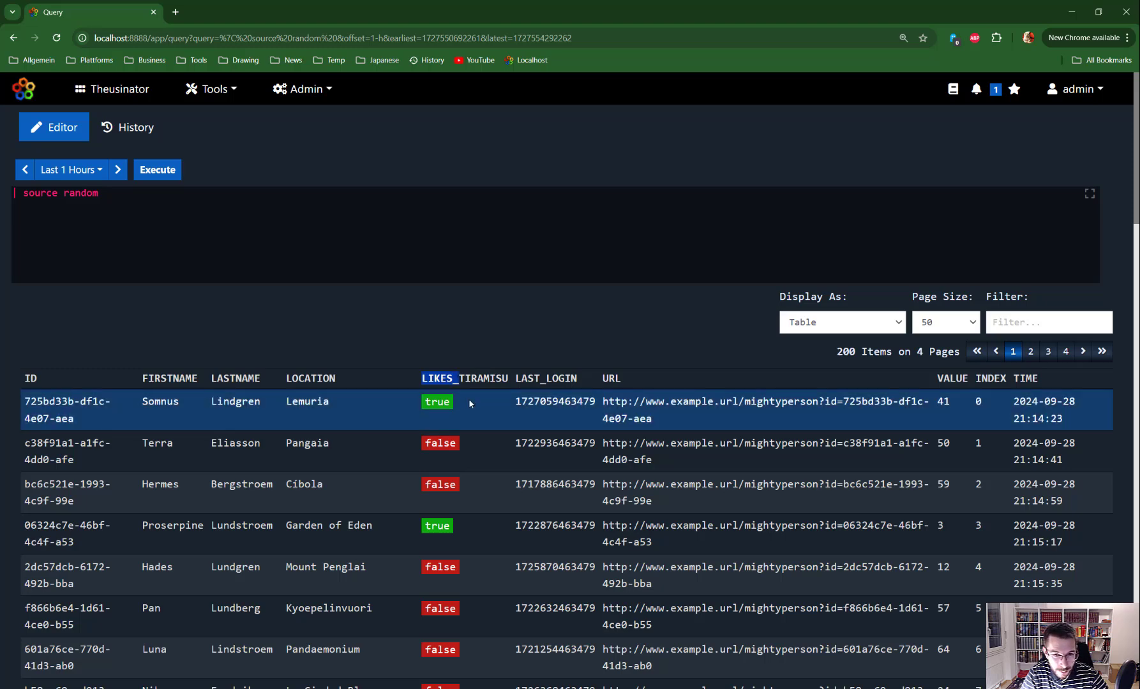
{"action": "left_click", "coordinate": [453, 378]}
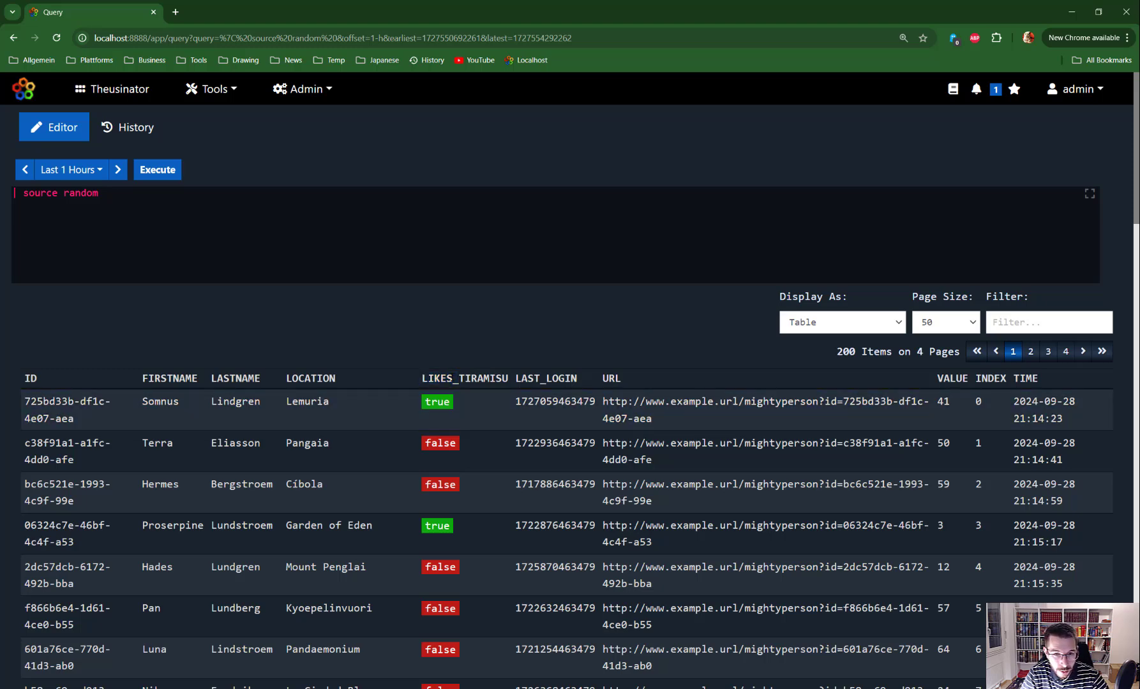
{"action": "left_click_drag", "start_coordinate": [422, 378], "coordinate": [508, 378]}
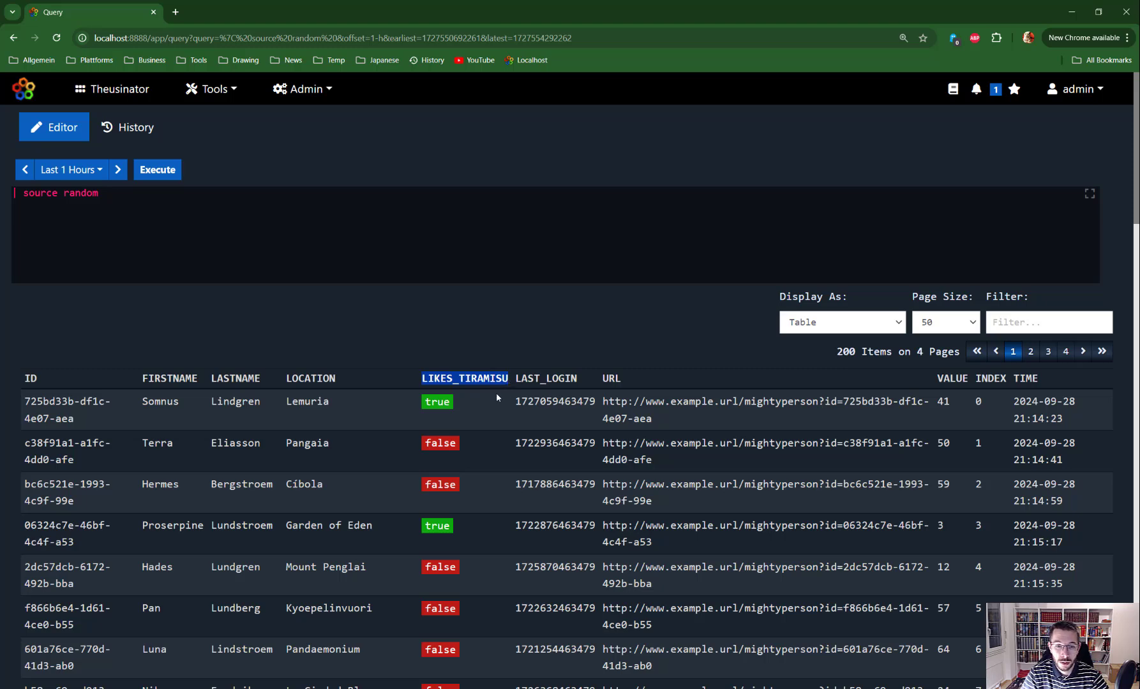
{"action": "left_click_drag", "start_coordinate": [459, 378], "coordinate": [509, 379]}
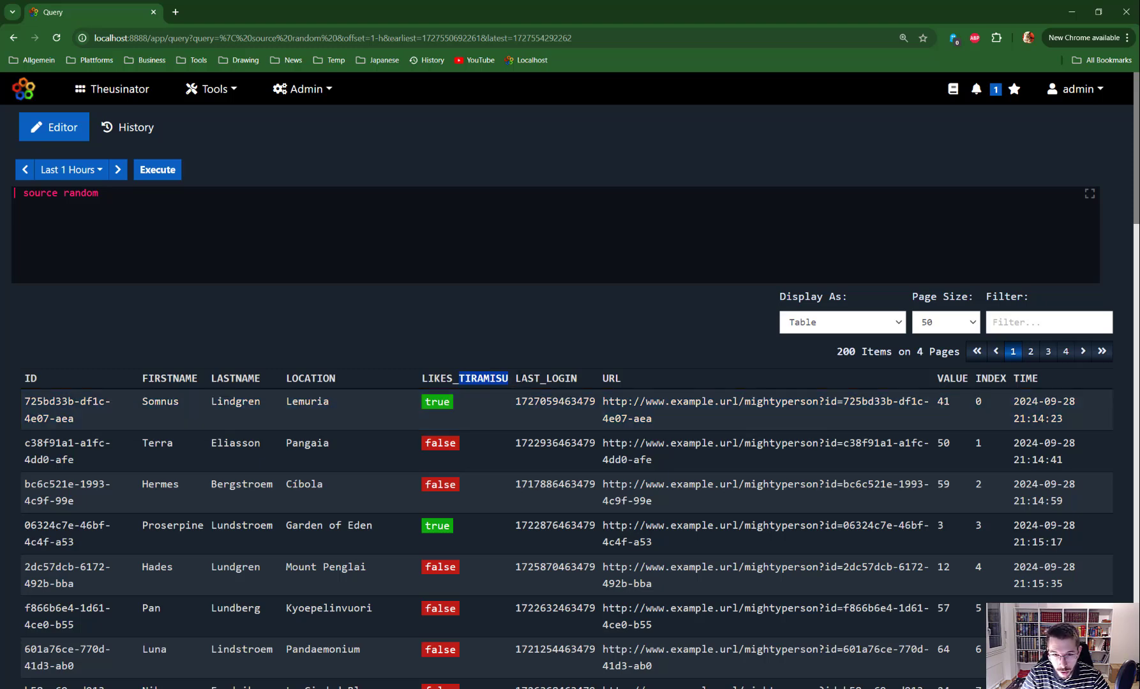
{"action": "left_click_drag", "start_coordinate": [516, 378], "coordinate": [621, 378]}
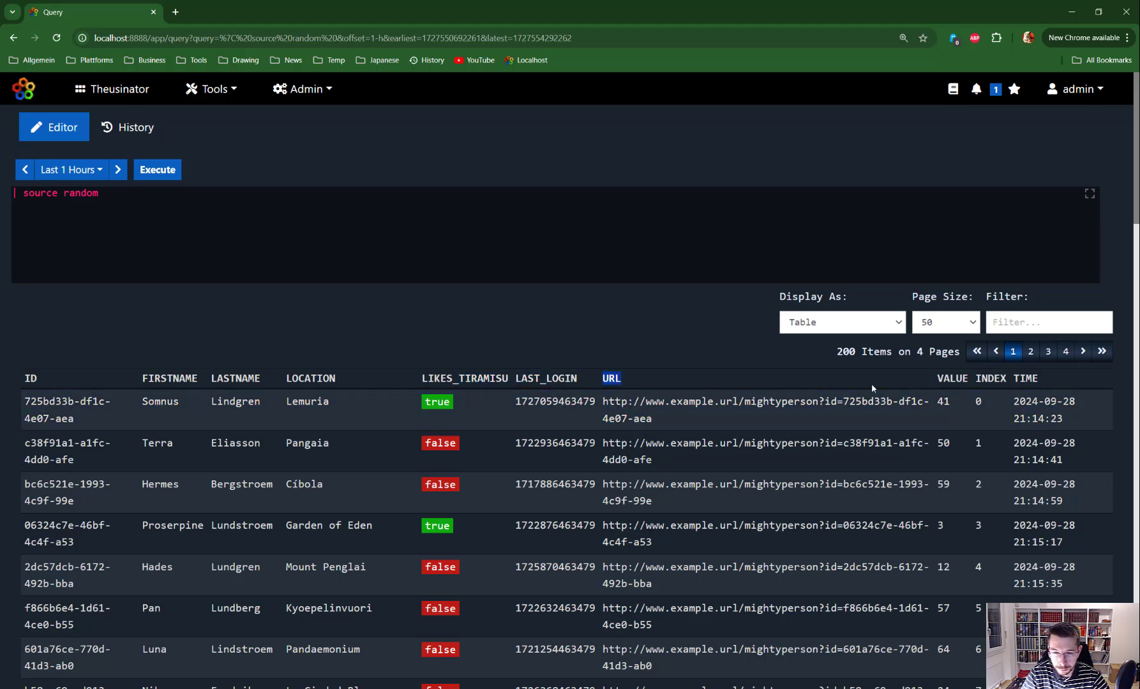
Add a second command line, formatfield VALUE = ['align', "center"], and execute the query.
{"action": "left_click", "coordinate": [110, 193]}
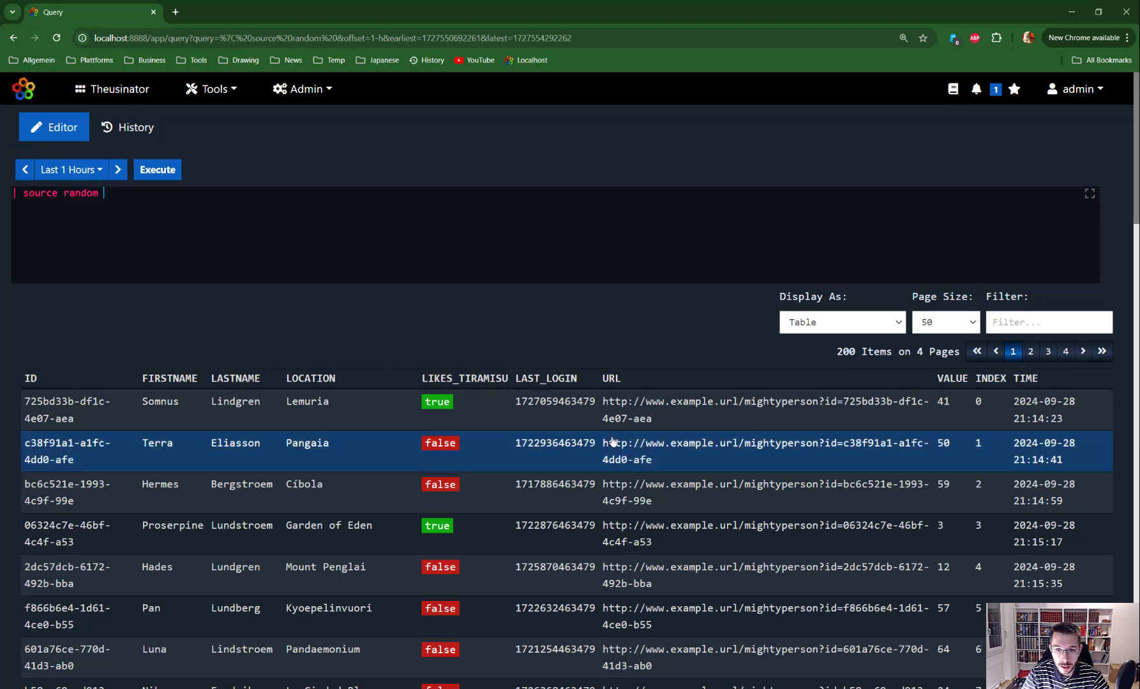
{"action": "key", "text": "Return"}
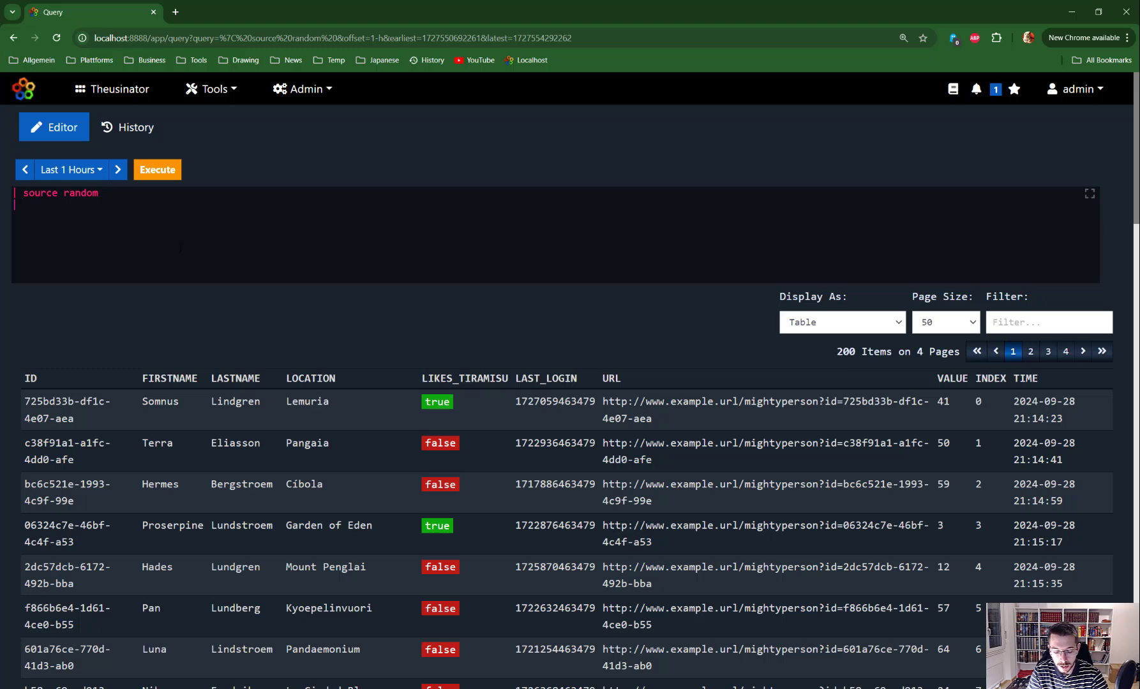
{"action": "type", "text": "fcrmat"}
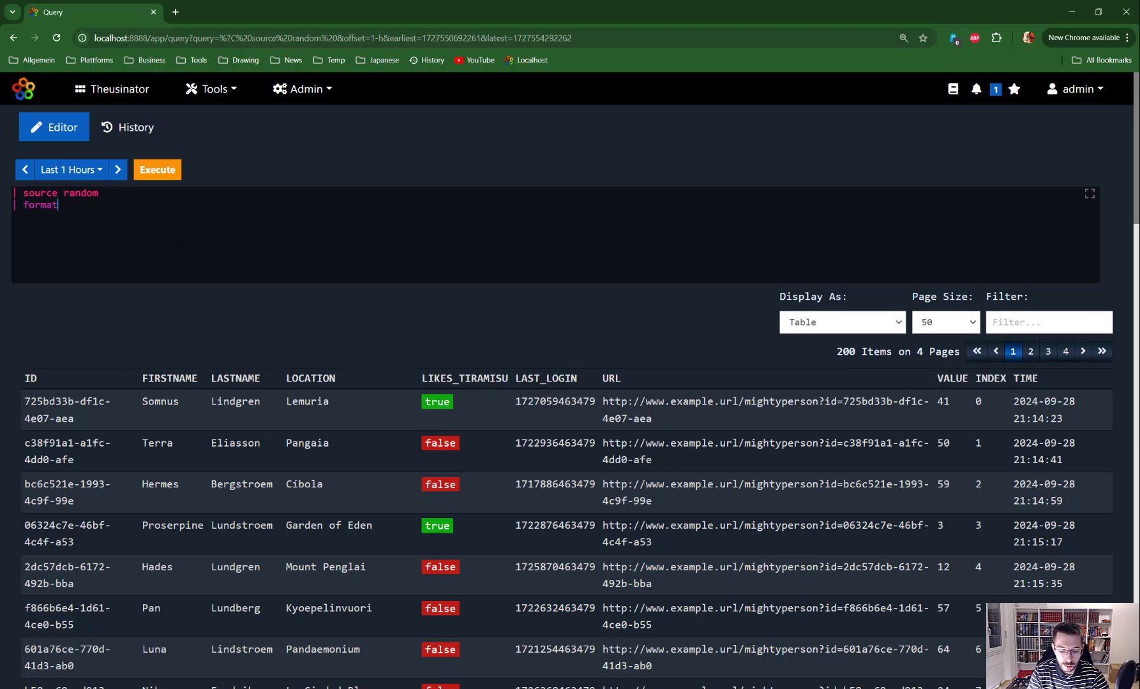
{"action": "type", "text": "field "}
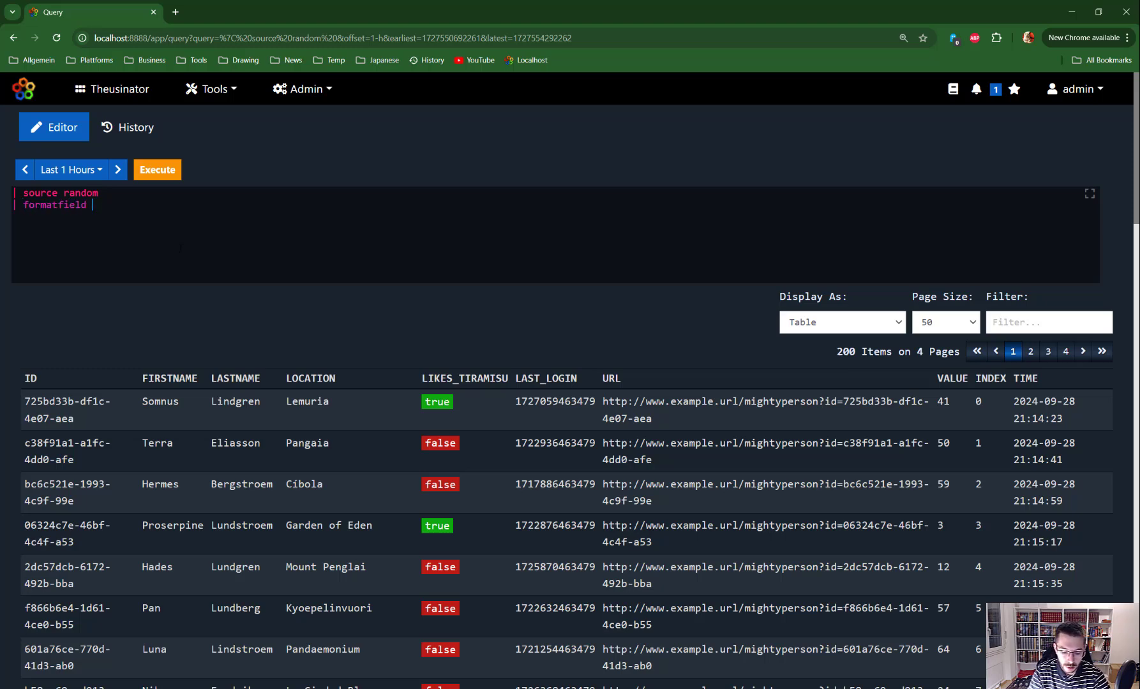
{"action": "type", "text": "VALUE"}
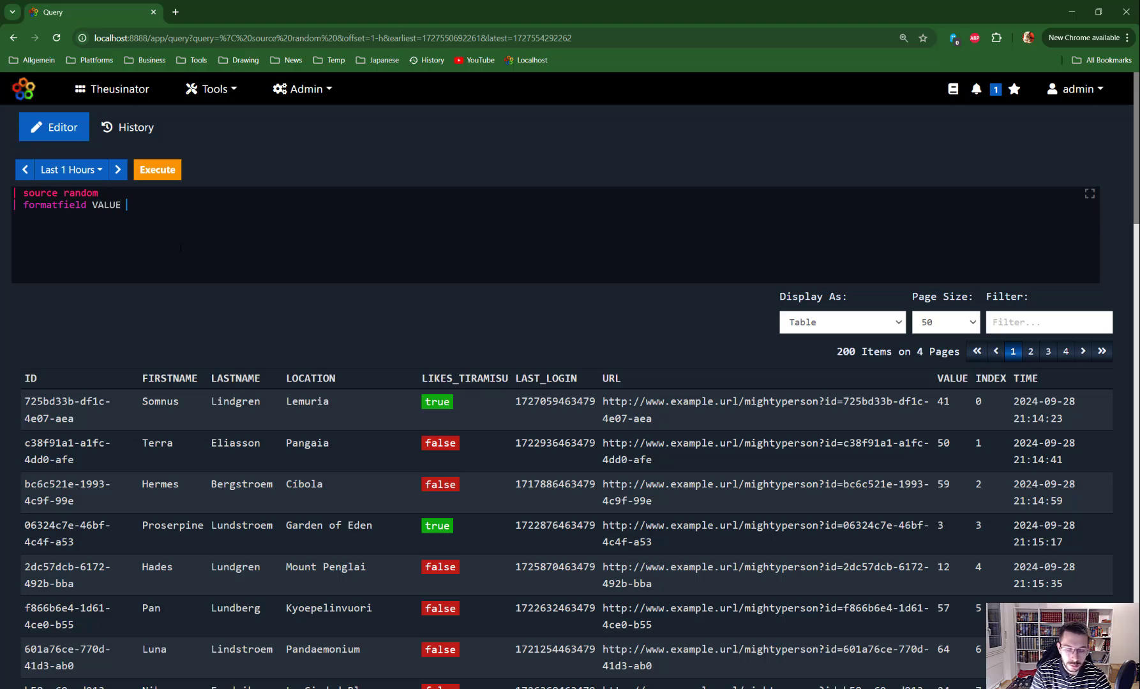
{"action": "type", "text": " ="}
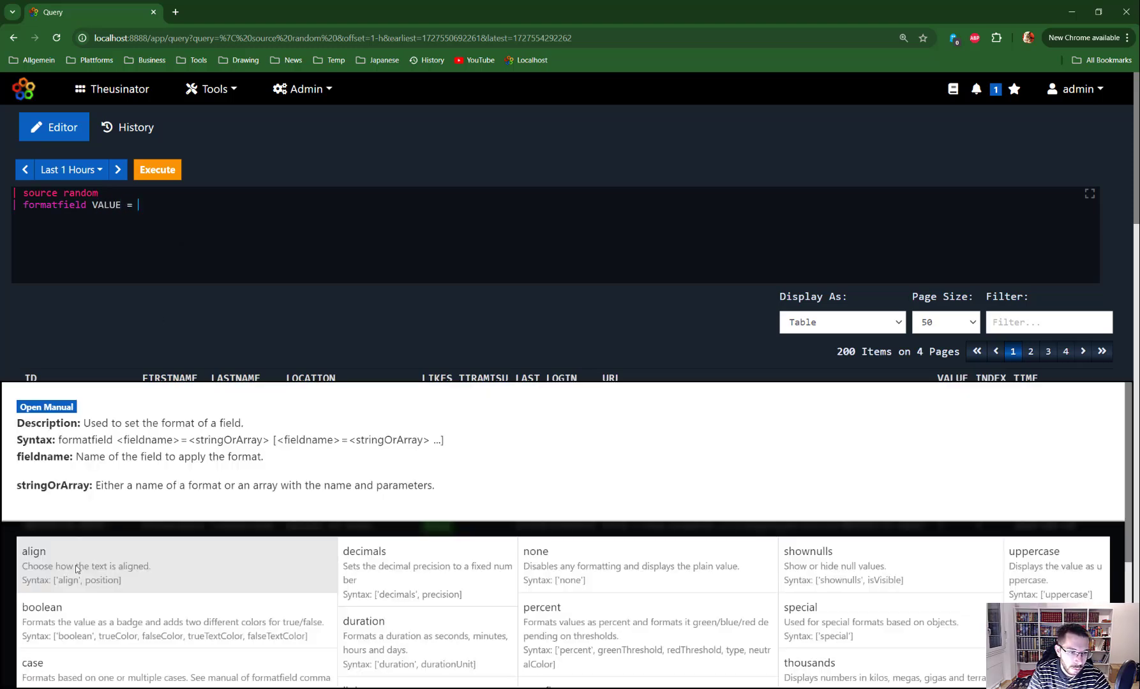
{"action": "left_click", "coordinate": [72, 565]}
{"action": "key", "text": "ctrl+Return"}
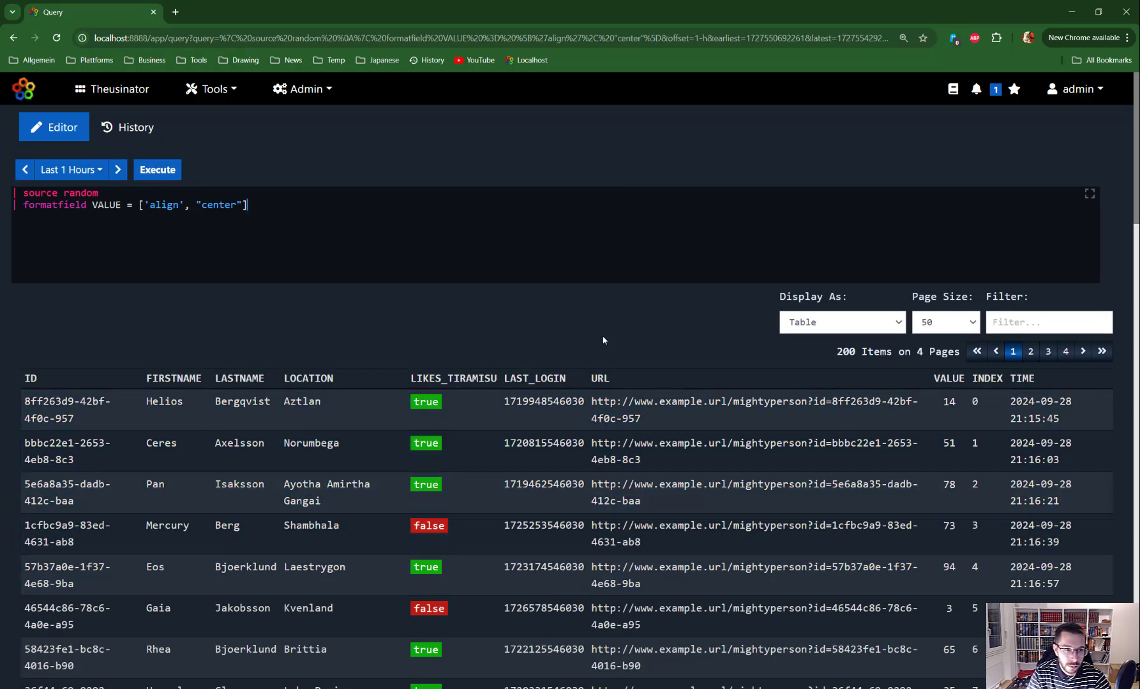
Remove the formatfield line from the query.
{"action": "left_click_drag", "start_coordinate": [248, 205], "coordinate": [14, 205]}
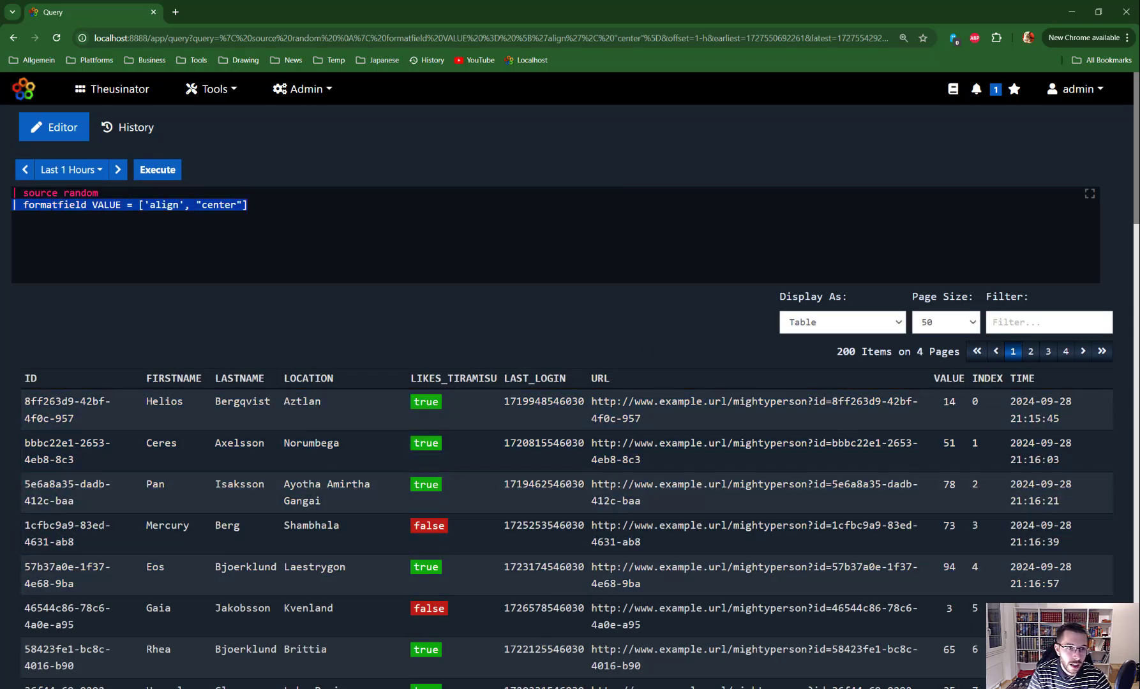
{"action": "key", "text": "BackSpace"}
{"action": "key", "text": "BackSpace"}
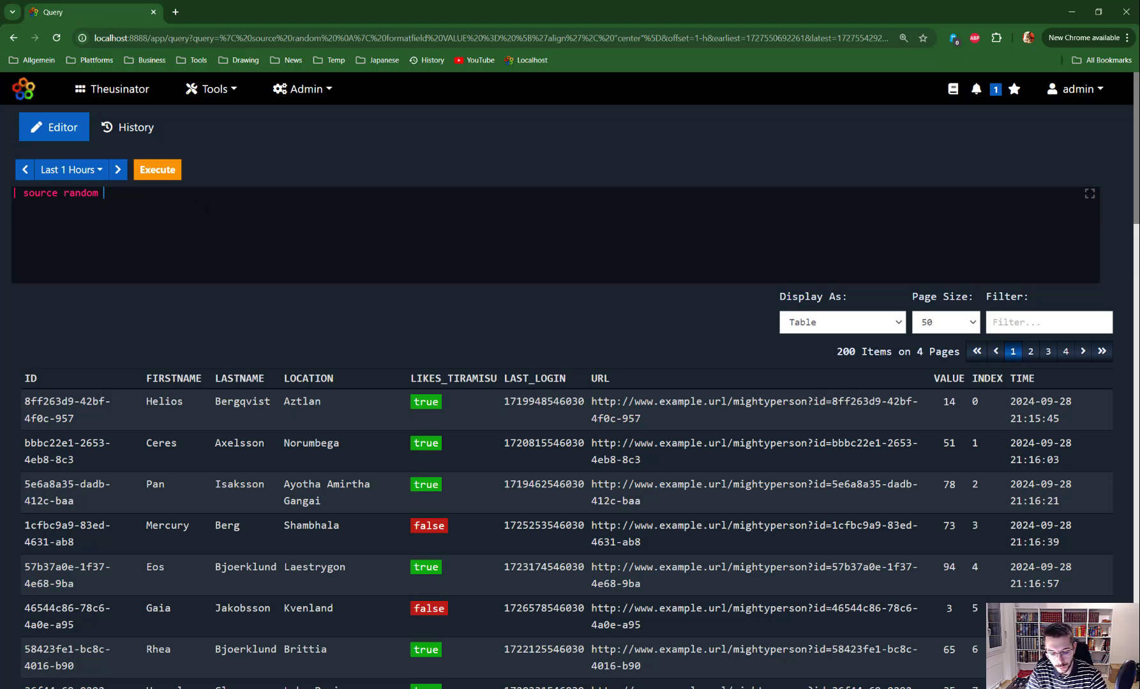
Add the parameter records=10000 to the random source and execute the query.
{"action": "type", "text": "records"}
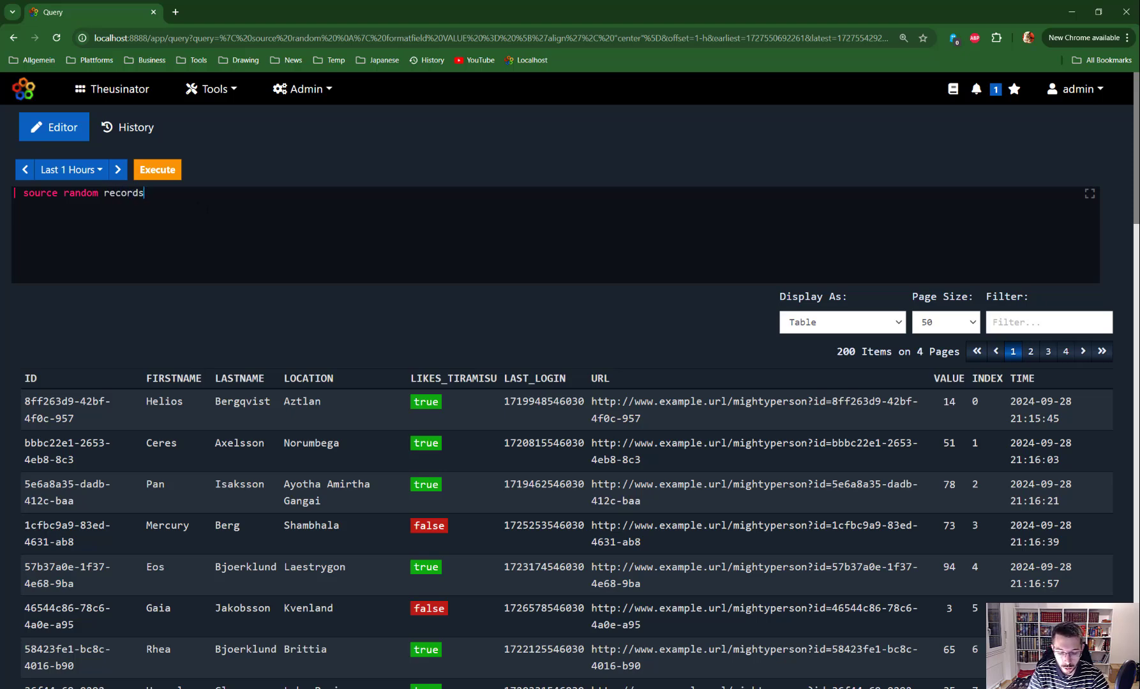
{"action": "type", "text": "="}
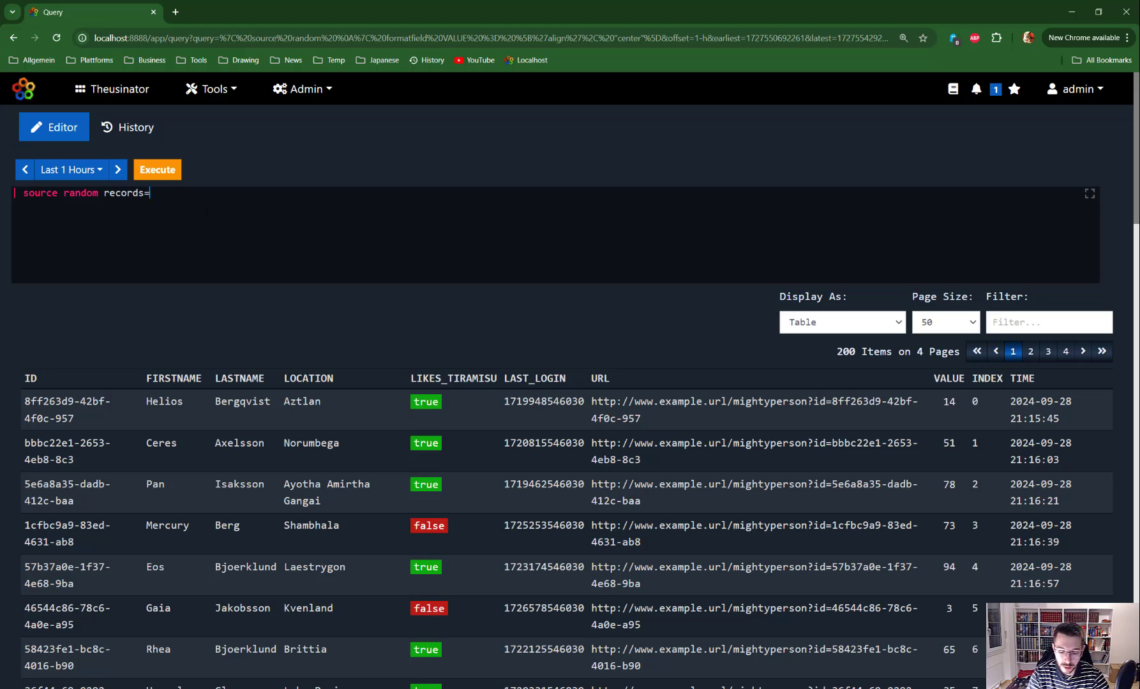
{"action": "type", "text": "10000"}
{"action": "key", "text": "ctrl+Return"}
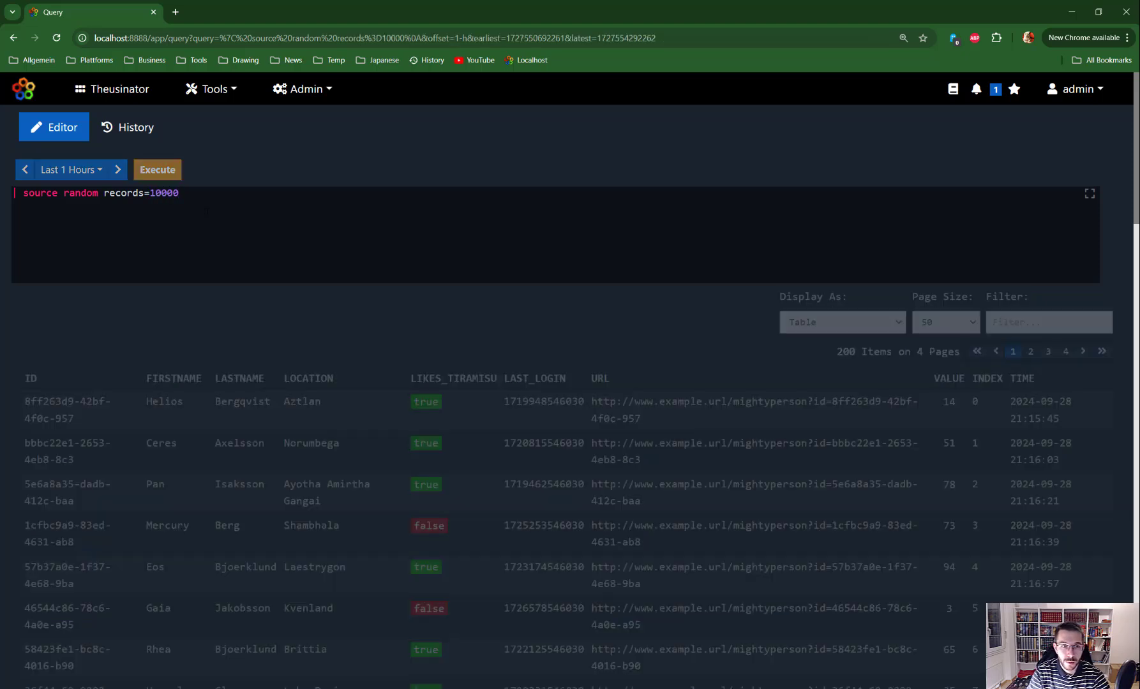
{"action": "key", "text": "Return"}
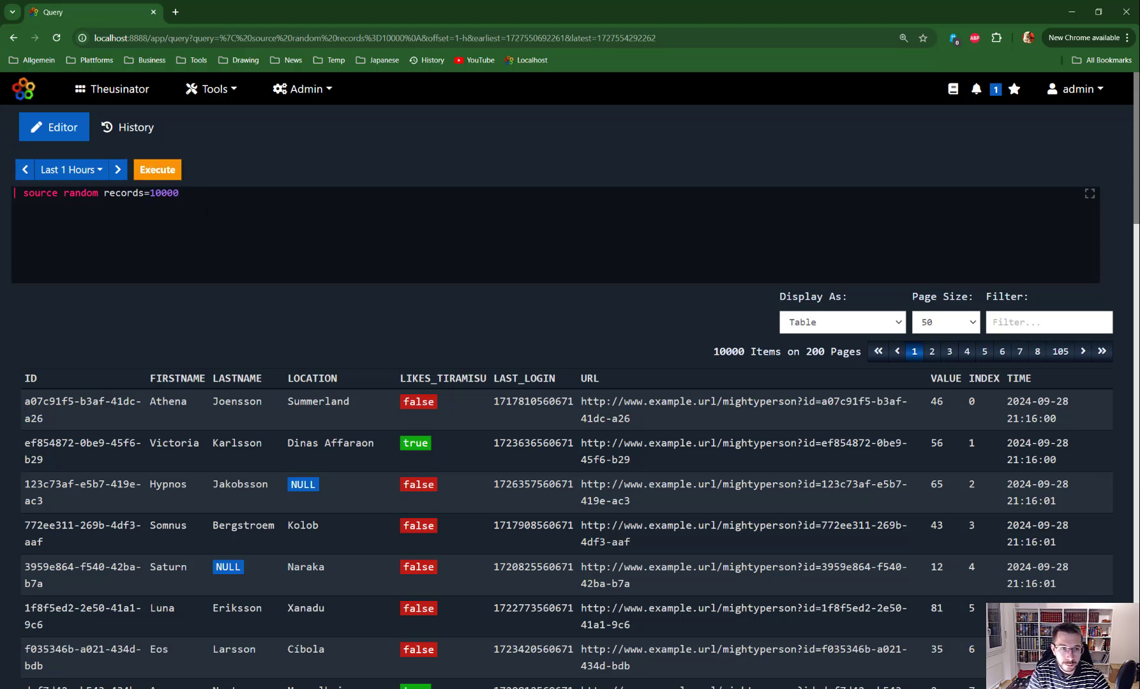
Set the random source's records to 1000 and append an empty type= parameter.
{"action": "key", "text": "BackSpace"}
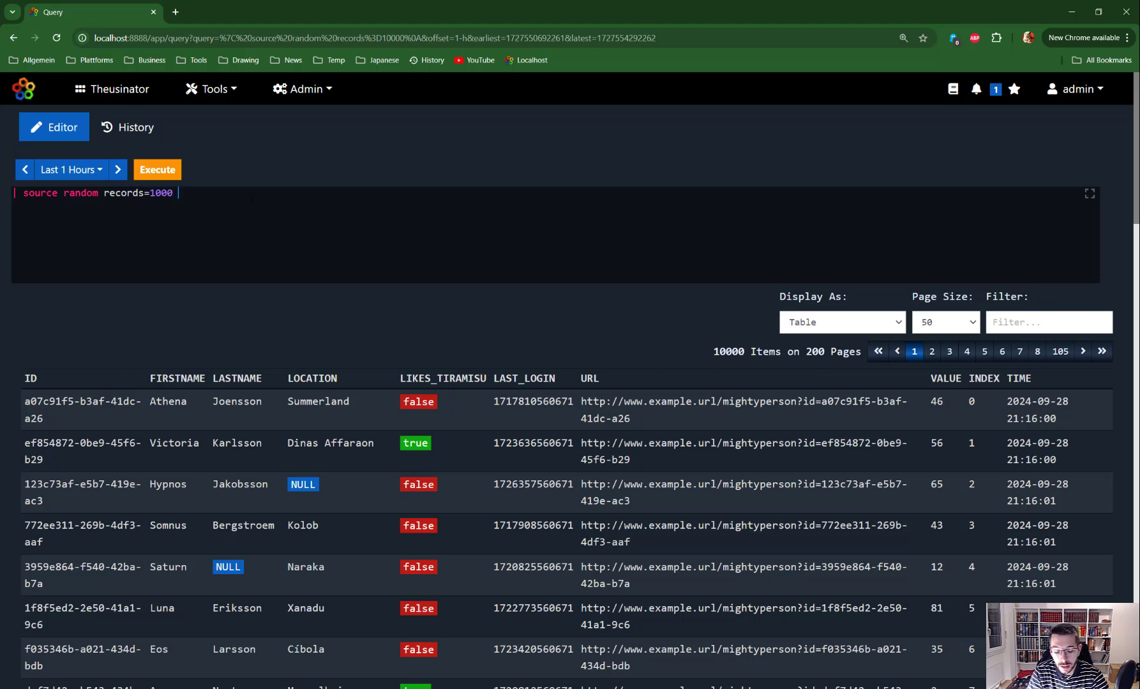
{"action": "type", "text": "typ "}
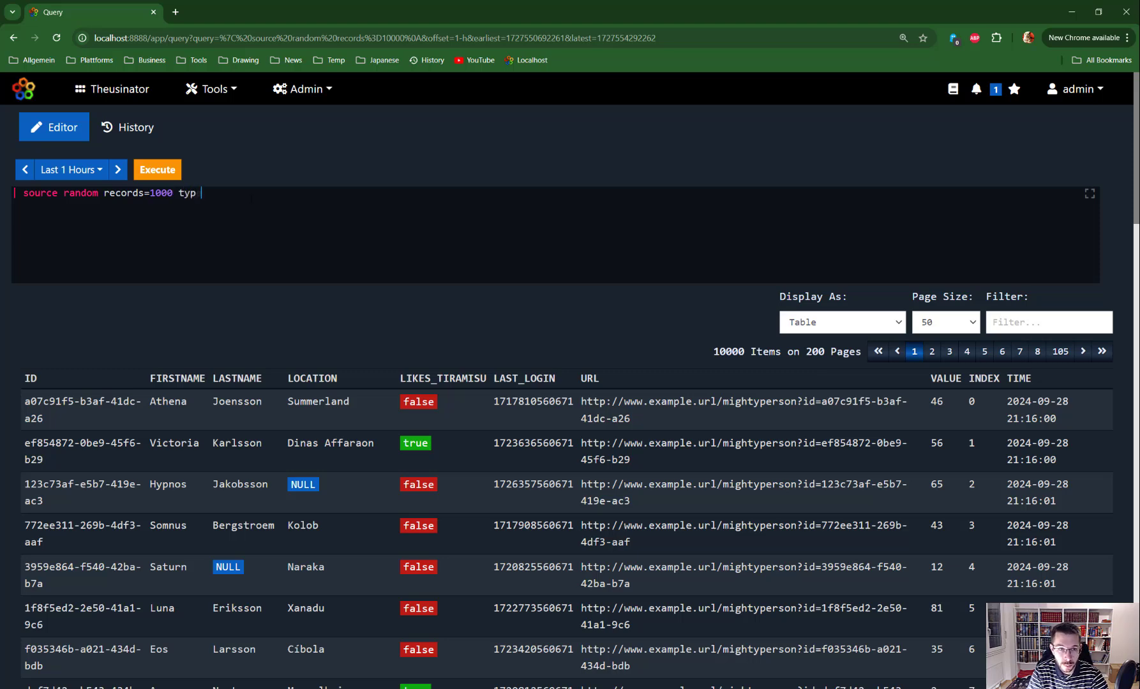
{"action": "type", "text": "s"}
{"action": "key", "text": "BackSpace"}
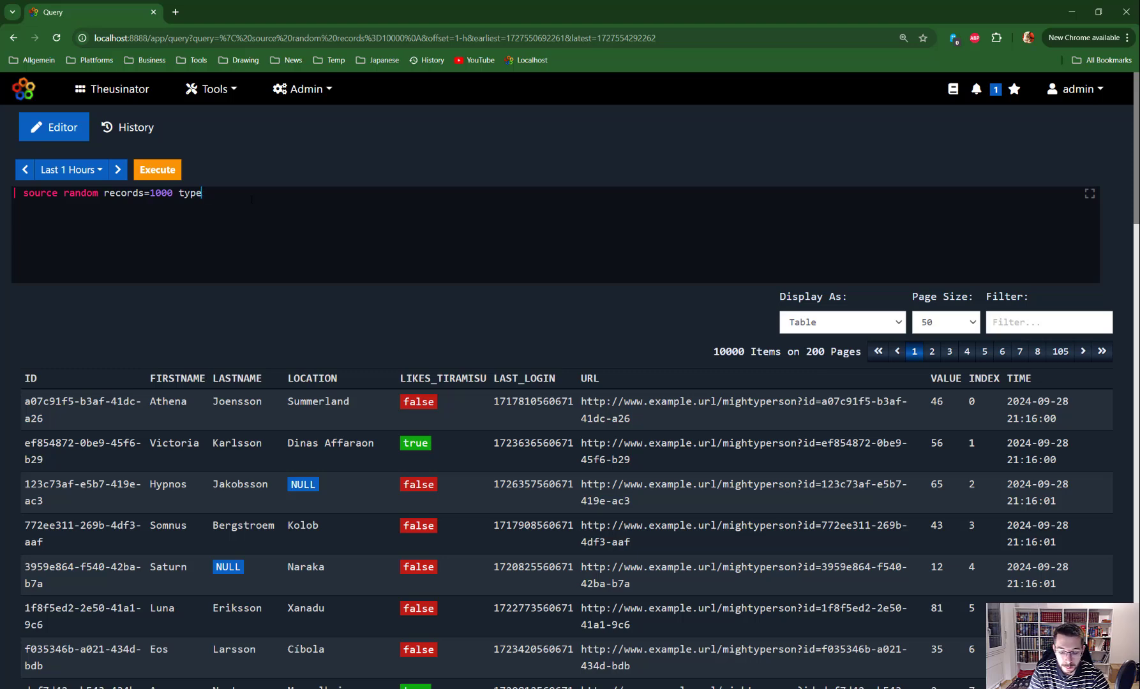
{"action": "type", "text": "="}
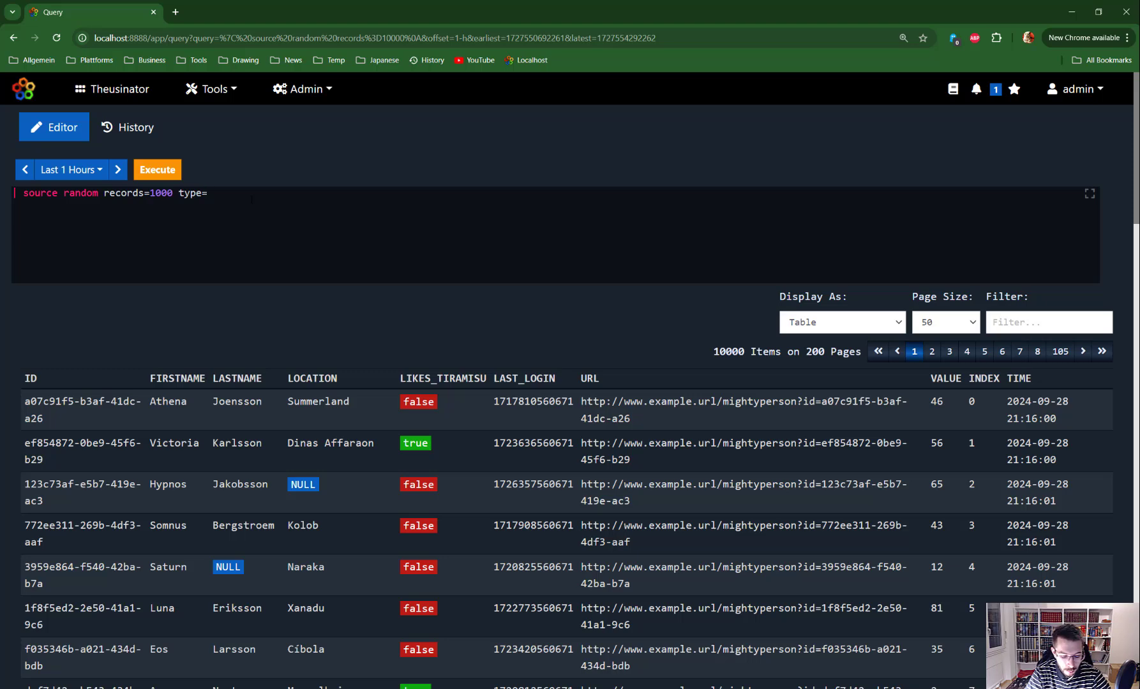
Copy the list of type options from the source command's help and paste it as a comment after type=.
{"action": "key", "text": "ctrl+space"}
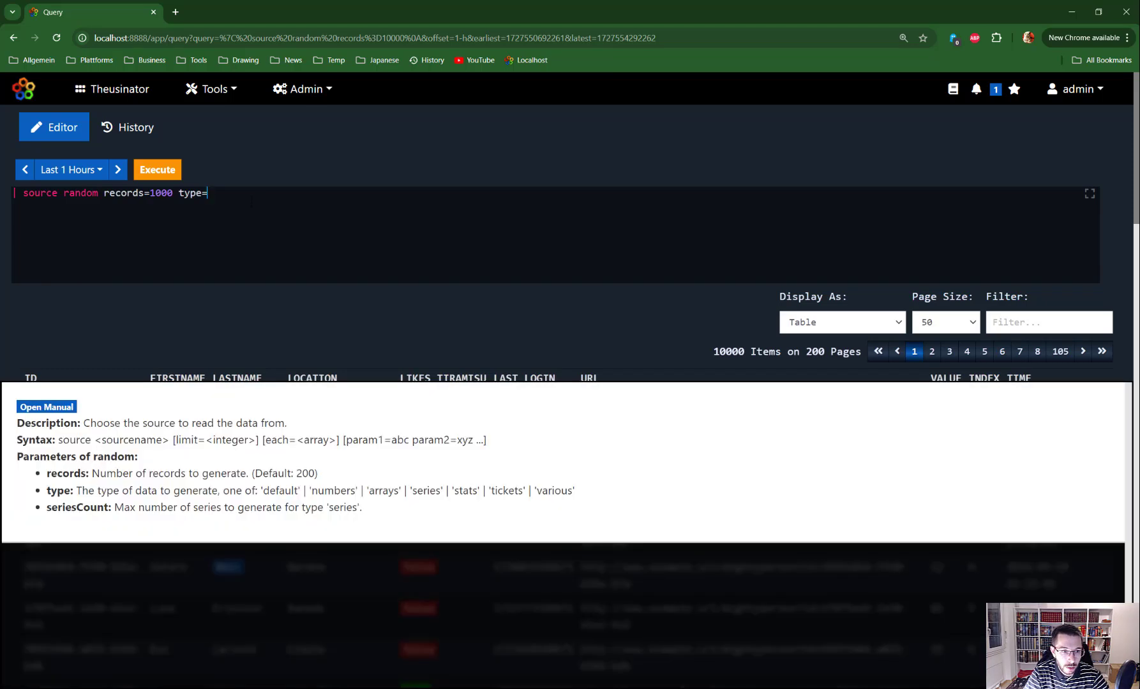
{"action": "left_click_drag", "start_coordinate": [47, 490], "coordinate": [218, 490]}
{"action": "left_click", "coordinate": [73, 490]}
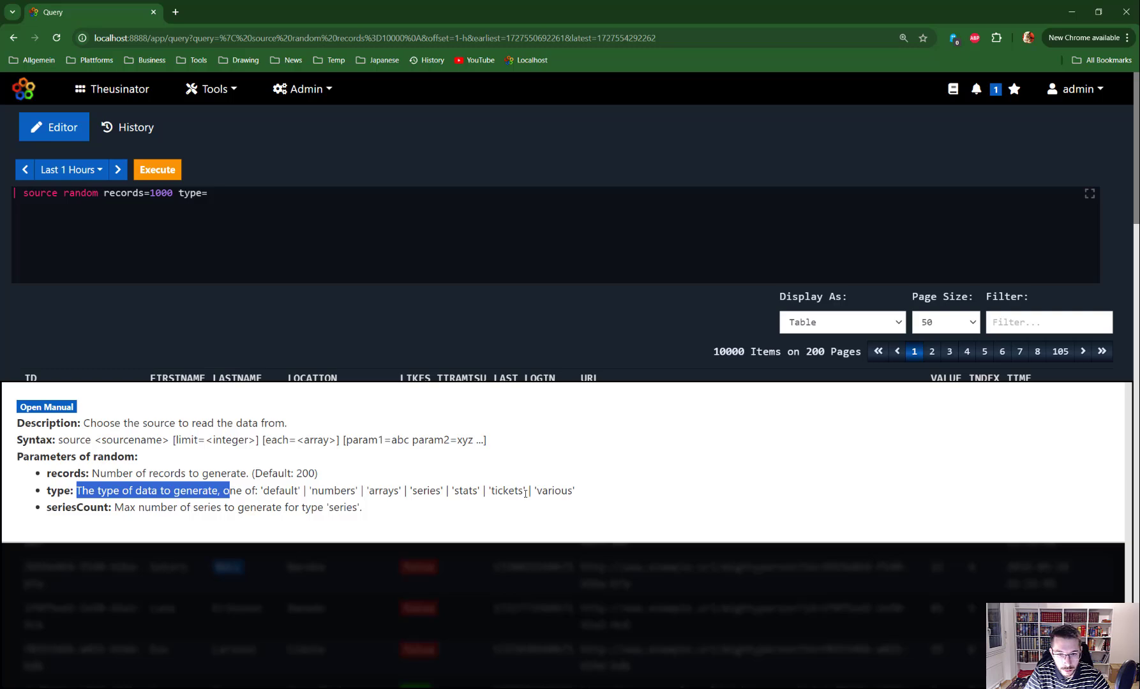
{"action": "left_click_drag", "start_coordinate": [596, 491], "coordinate": [259, 490]}
{"action": "key", "text": "ctrl+c"}
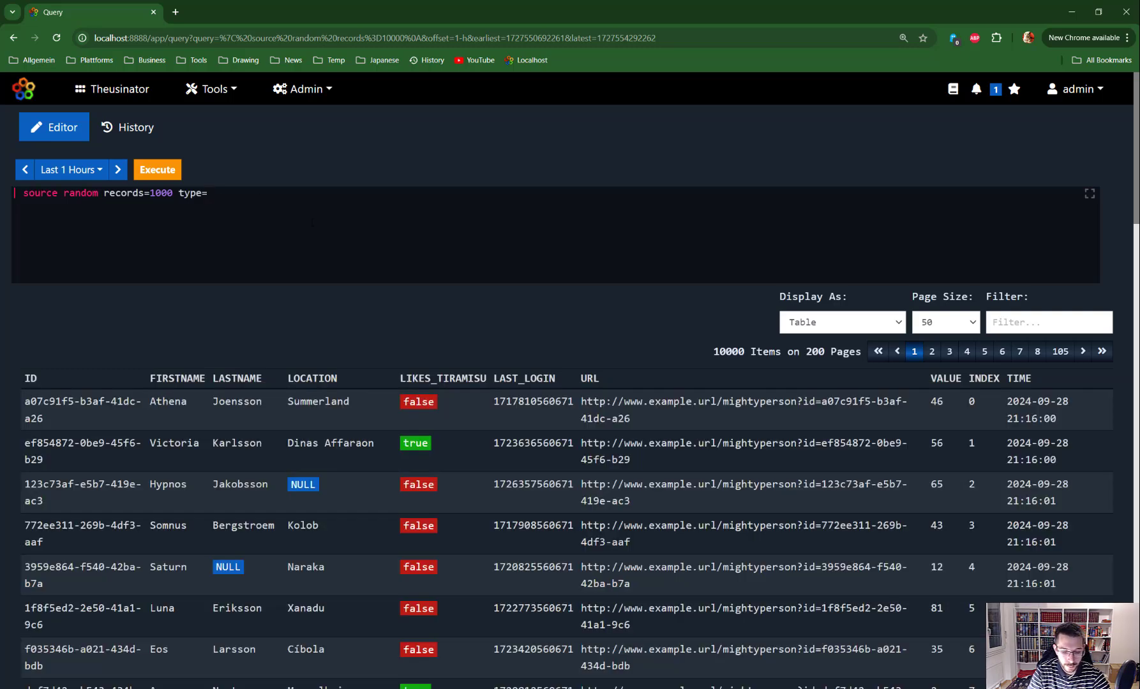
{"action": "type", "text": "#"}
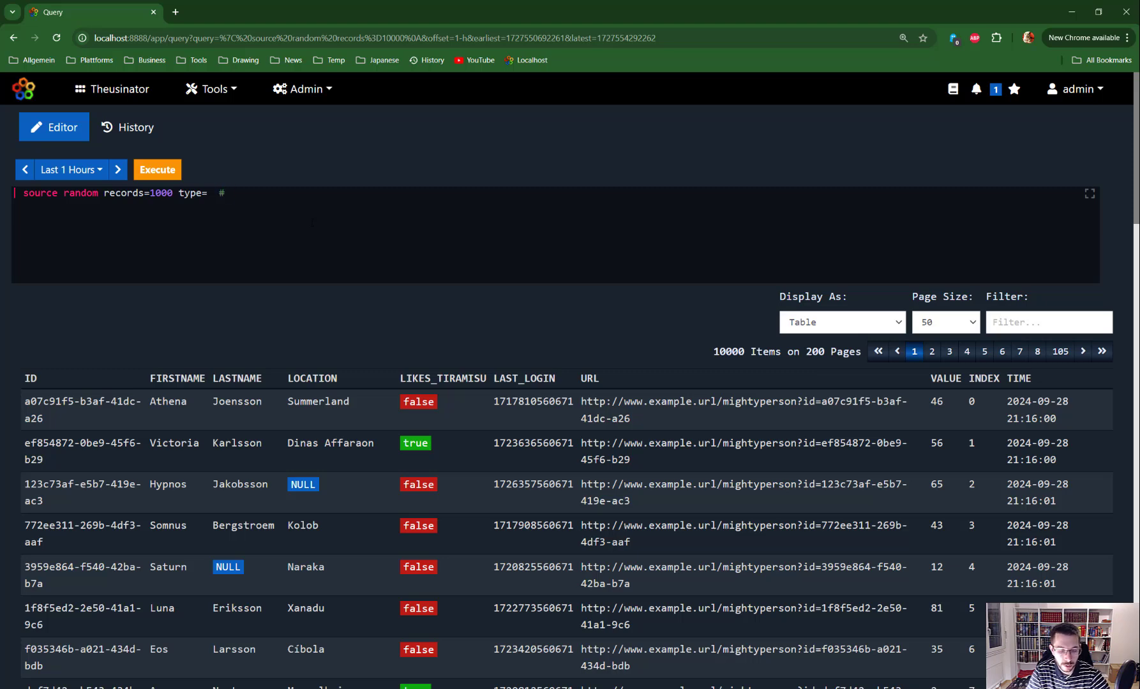
{"action": "key", "text": "ctrl+v"}
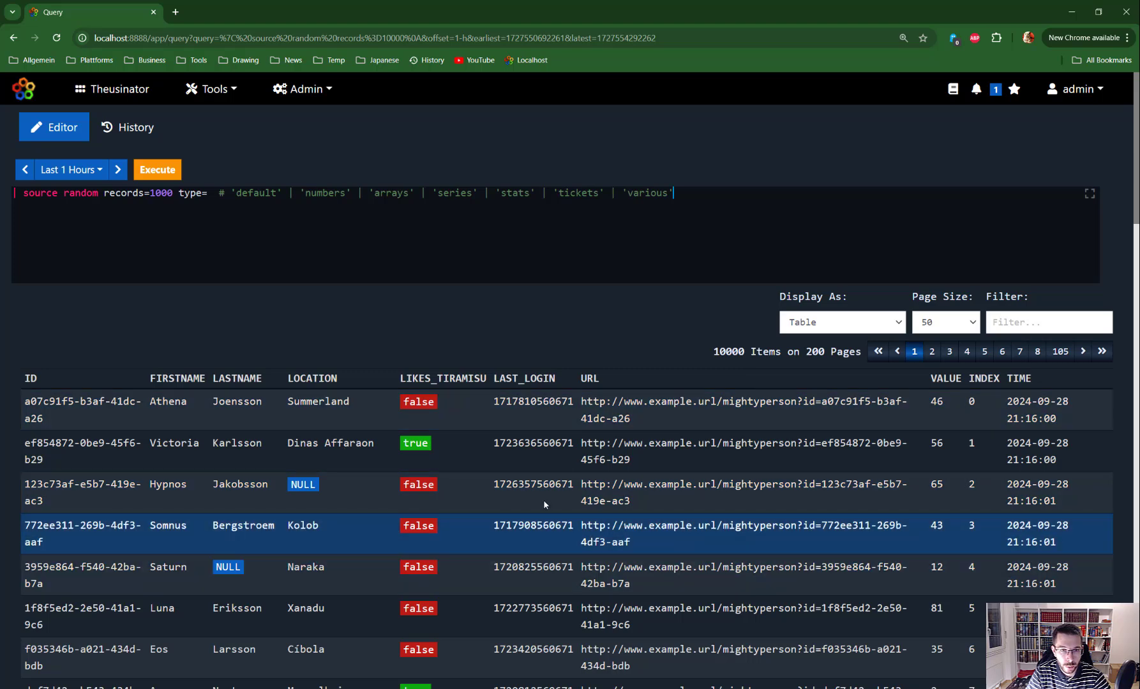
Set the type parameter to numbers, execute the query, and examine the THOUSANDS and BIG_DECIMAL columns.
{"action": "double_click", "coordinate": [325, 193]}
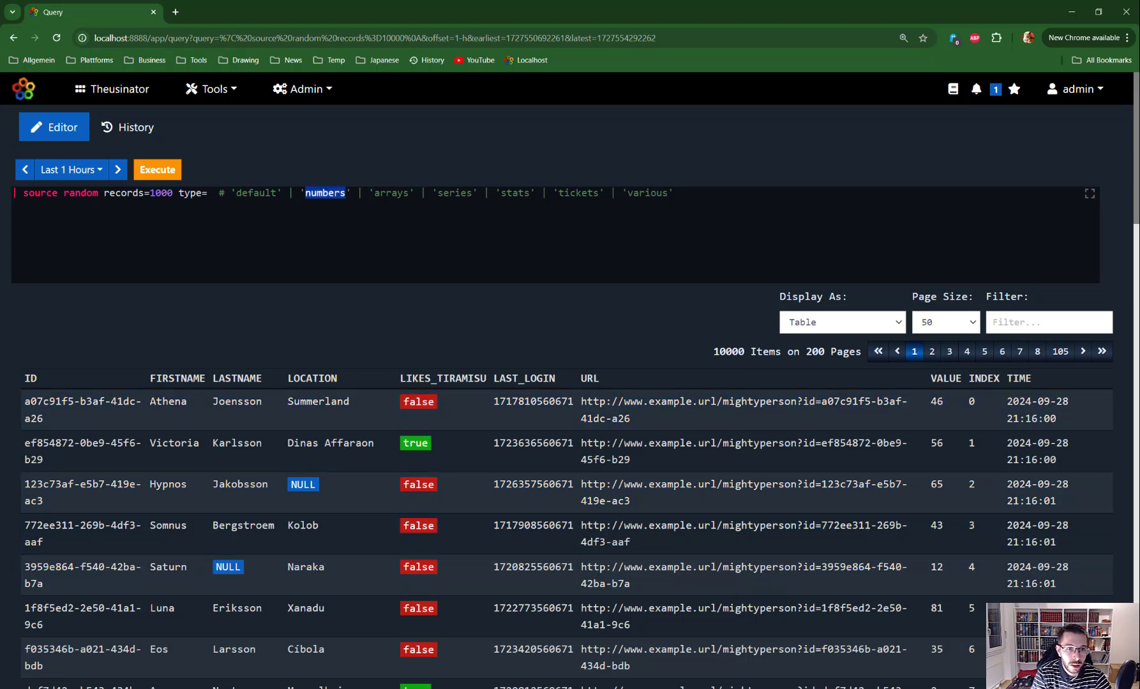
{"action": "key", "text": "ctrl+c"}
{"action": "left_click", "coordinate": [208, 193]}
{"action": "key", "text": "ctrl+v"}
{"action": "key", "text": "ctrl+Return"}
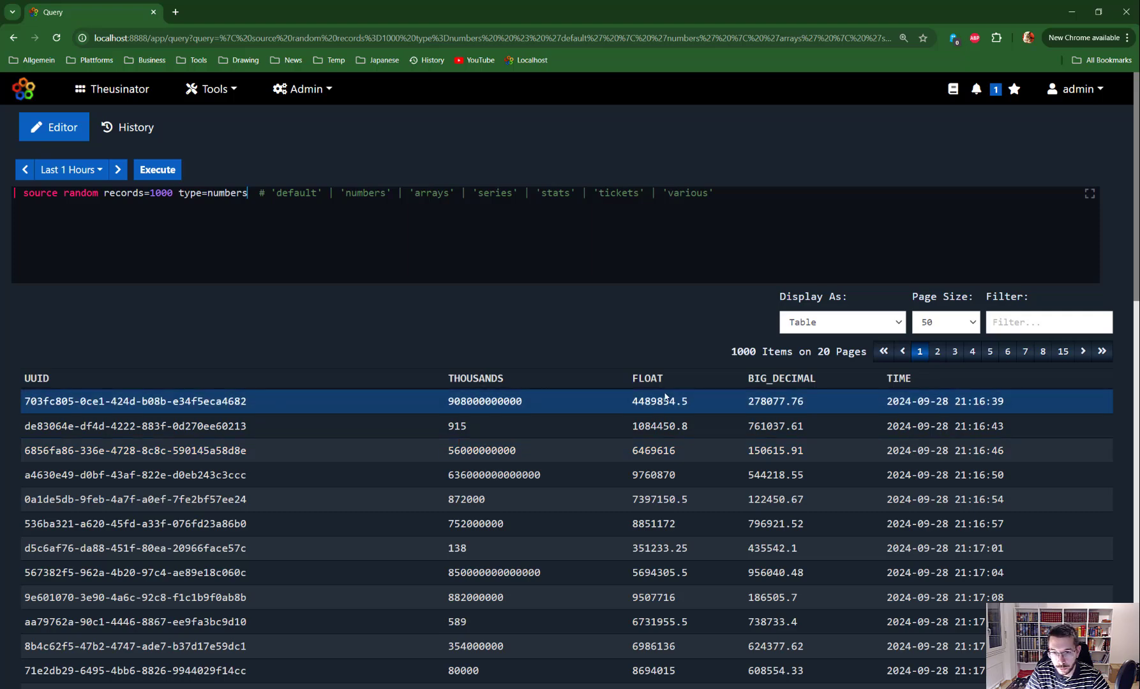
{"action": "left_click_drag", "start_coordinate": [449, 401], "coordinate": [524, 401]}
{"action": "left_click_drag", "start_coordinate": [760, 401], "coordinate": [785, 401]}
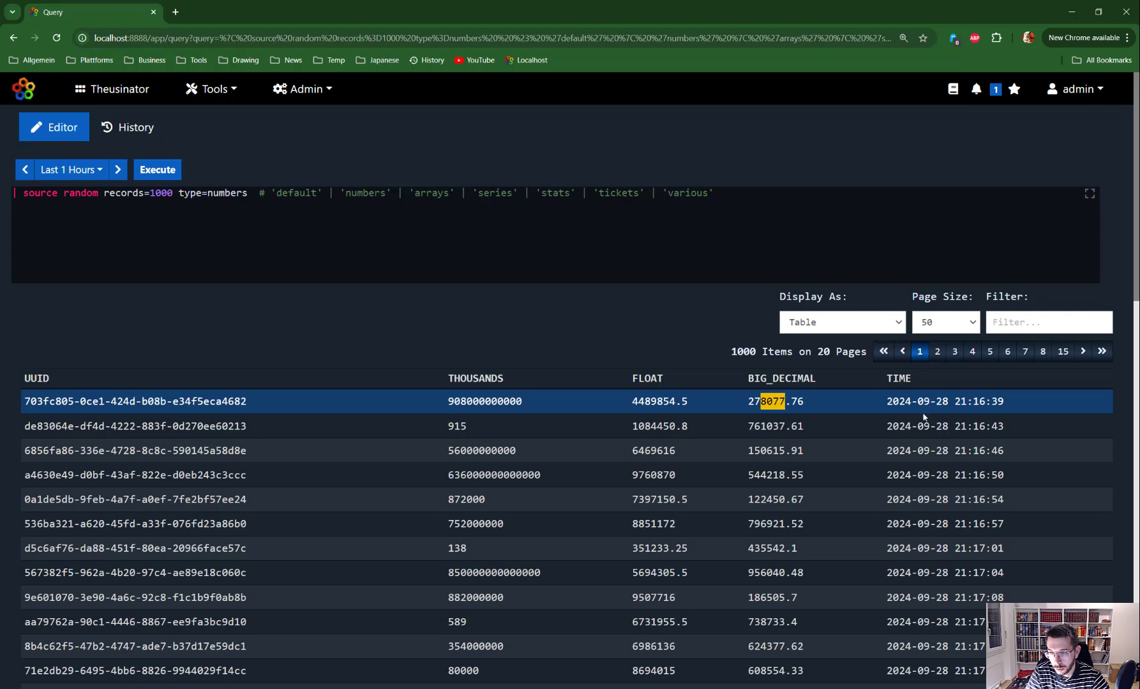
{"action": "scroll", "coordinate": [882, 409], "scroll_direction": "down", "scroll_amount": 2}
{"action": "scroll", "coordinate": [869, 411], "scroll_direction": "up", "scroll_amount": 2}
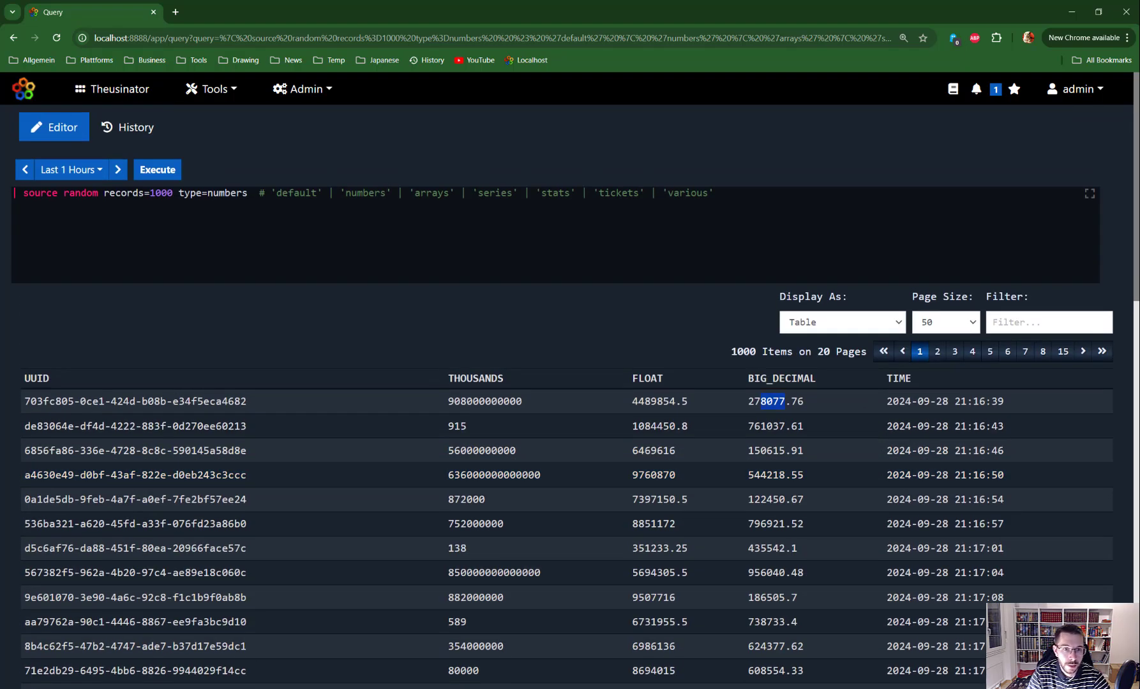
Change the type parameter to arrays and execute the query.
{"action": "double_click", "coordinate": [437, 193]}
{"action": "key", "text": "ctrl+c"}
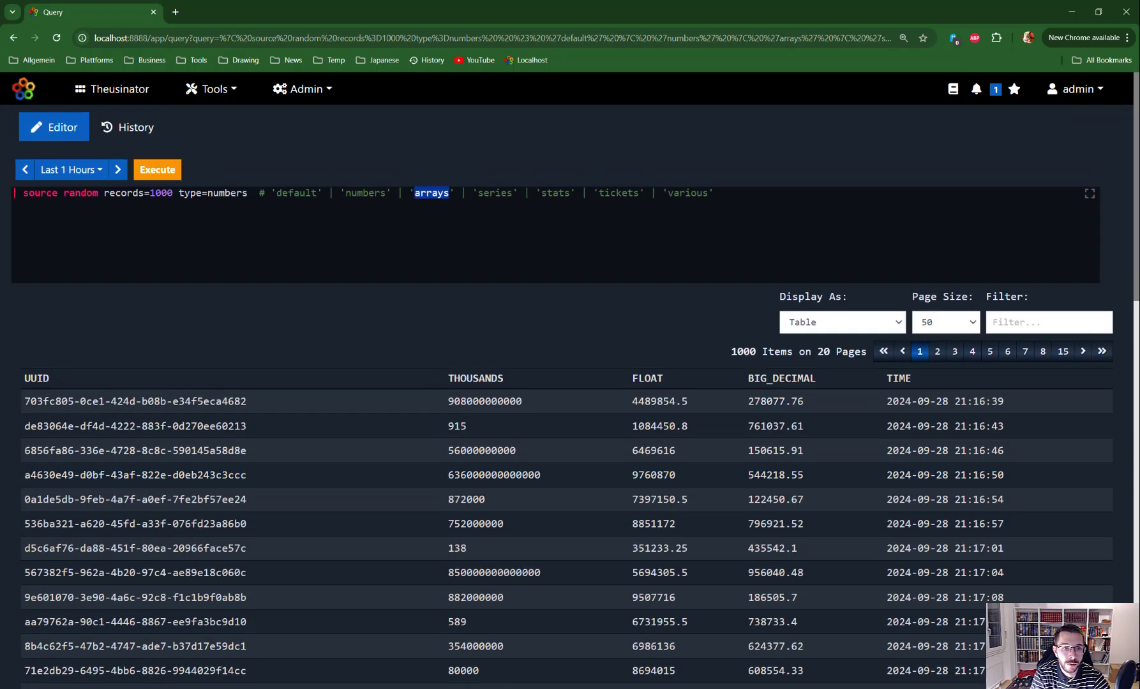
{"action": "double_click", "coordinate": [234, 194]}
{"action": "key", "text": "ctrl+v"}
{"action": "key", "text": "ctrl+Return"}
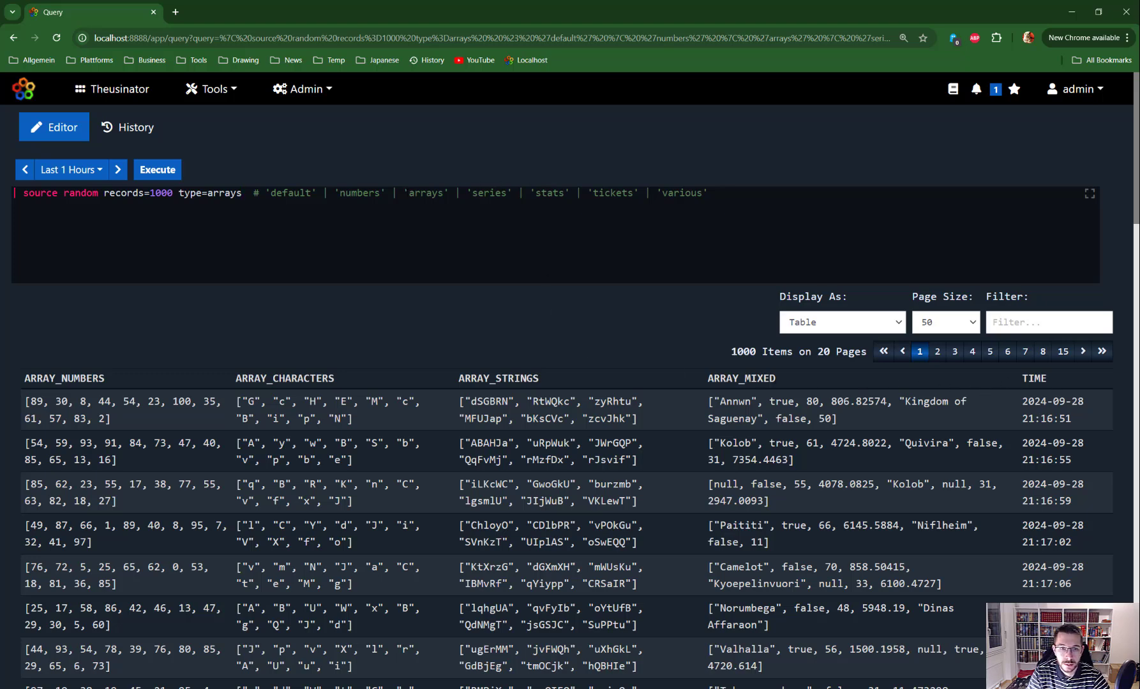
Change the type parameter to series and execute the query.
{"action": "double_click", "coordinate": [483, 192]}
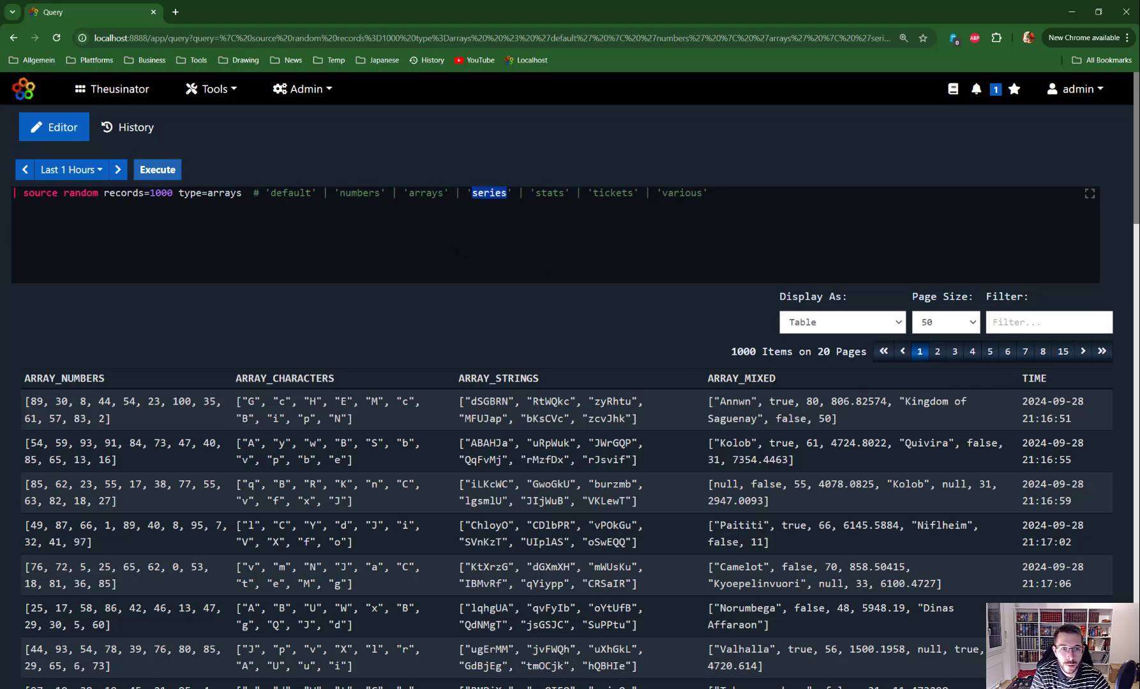
{"action": "double_click", "coordinate": [225, 193]}
{"action": "key", "text": "ctrl+v"}
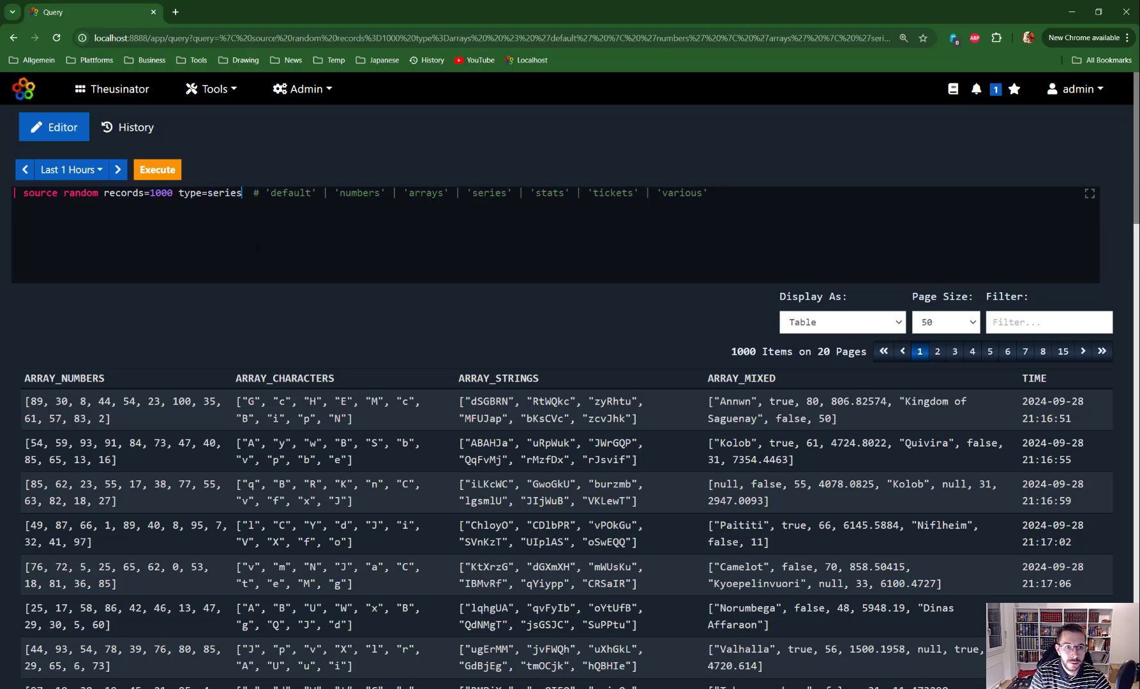
{"action": "key", "text": "ctrl+Return"}
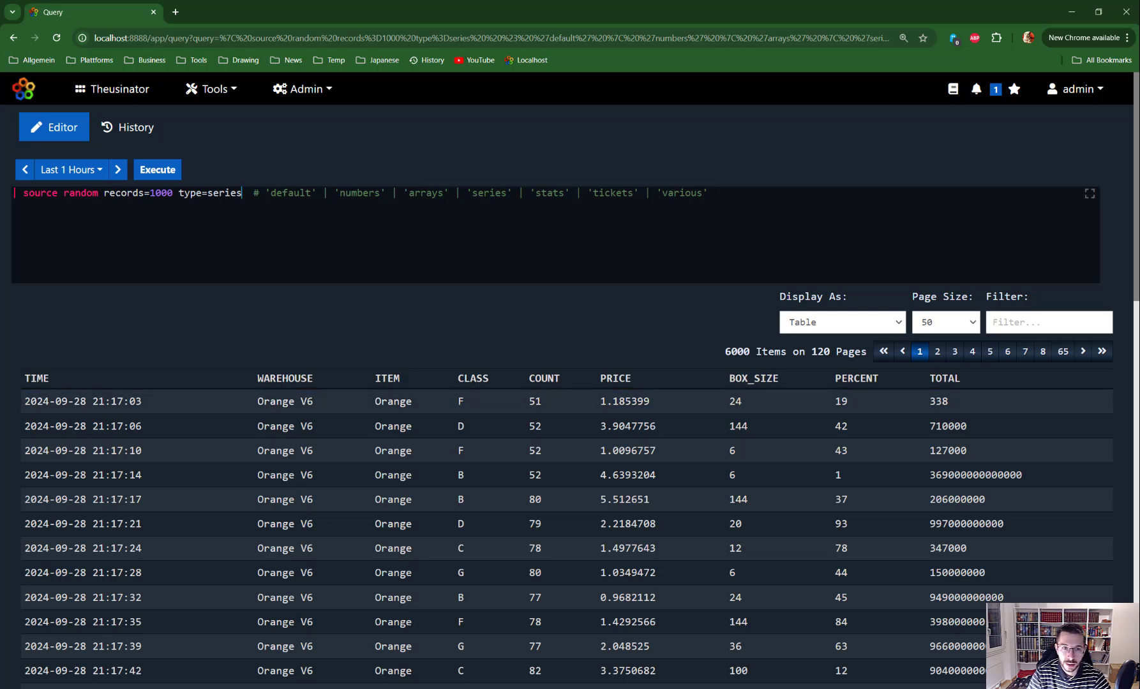
Add a chart command on a second line and copy the random series line chart example from its manual.
{"action": "key", "text": "Return"}
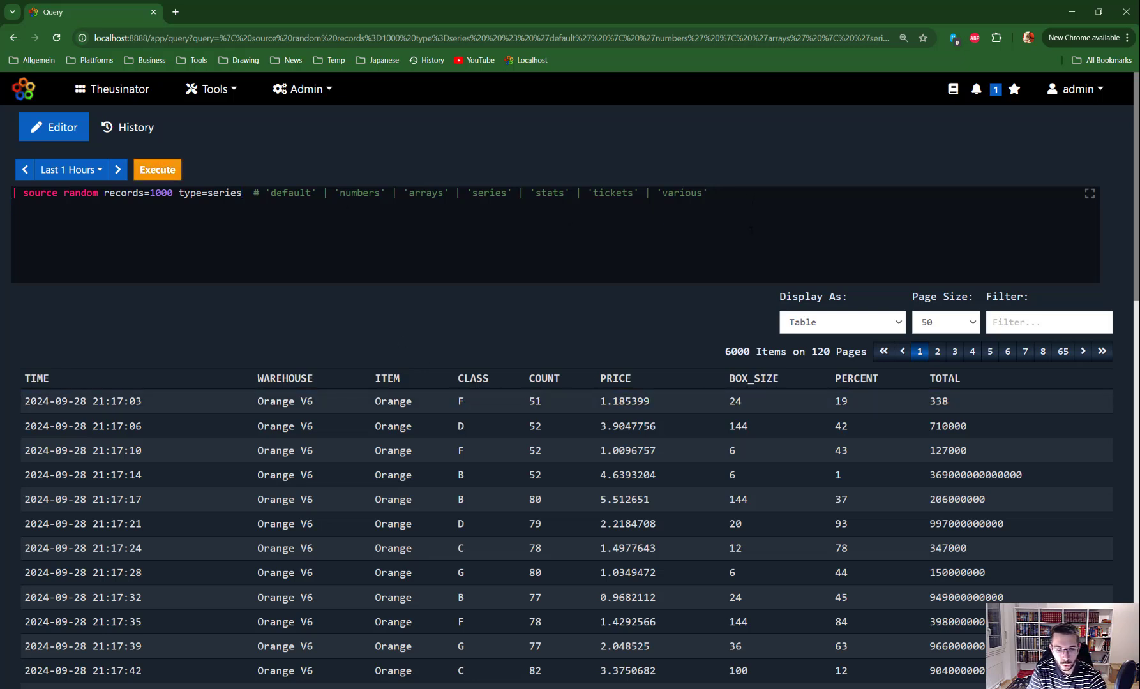
{"action": "type", "text": "chart"}
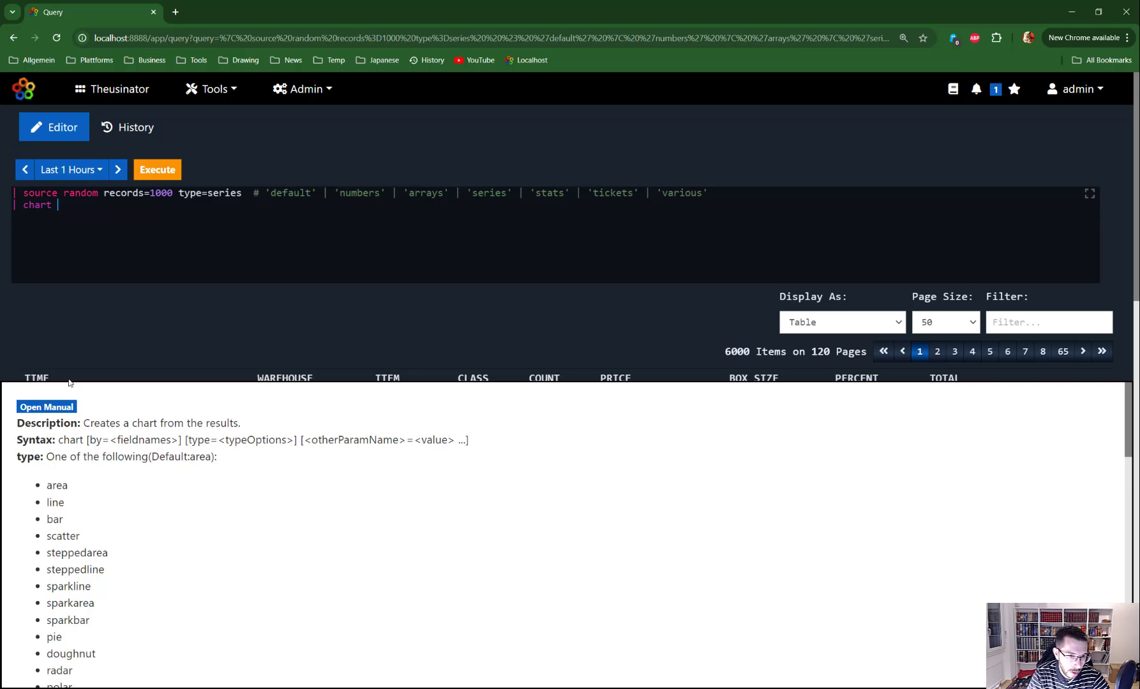
{"action": "left_click", "coordinate": [47, 407]}
{"action": "scroll", "coordinate": [227, 494], "scroll_direction": "down", "scroll_amount": 10}
{"action": "scroll", "coordinate": [227, 494], "scroll_direction": "down", "scroll_amount": 15}
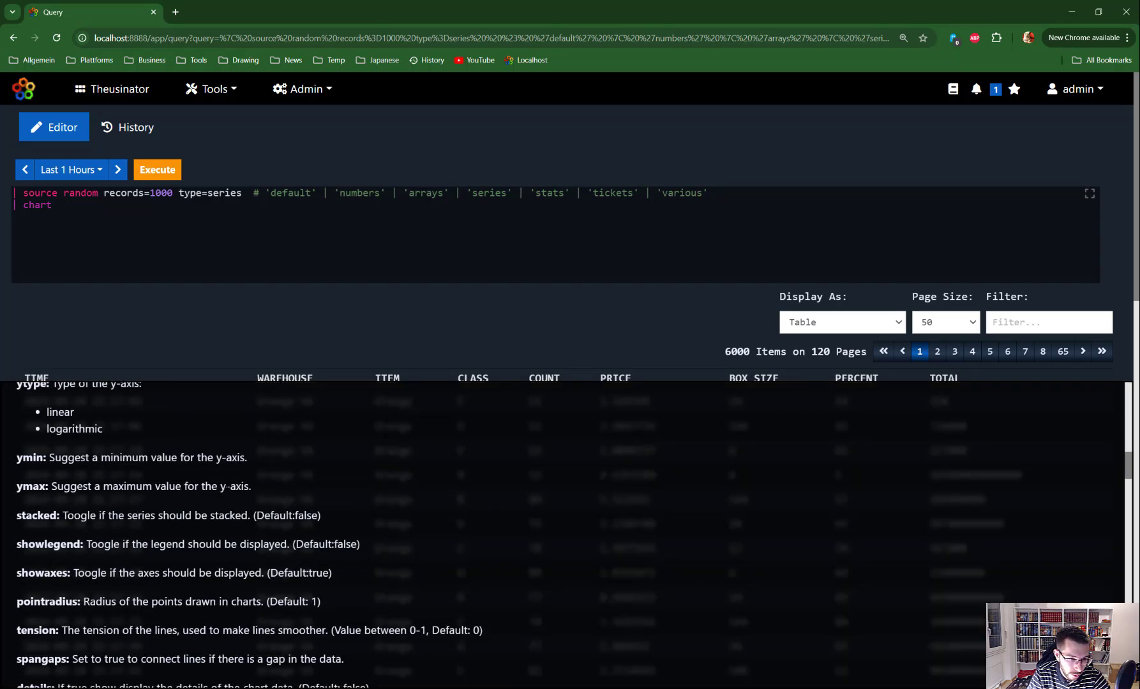
{"action": "scroll", "coordinate": [176, 430], "scroll_direction": "up", "scroll_amount": 2}
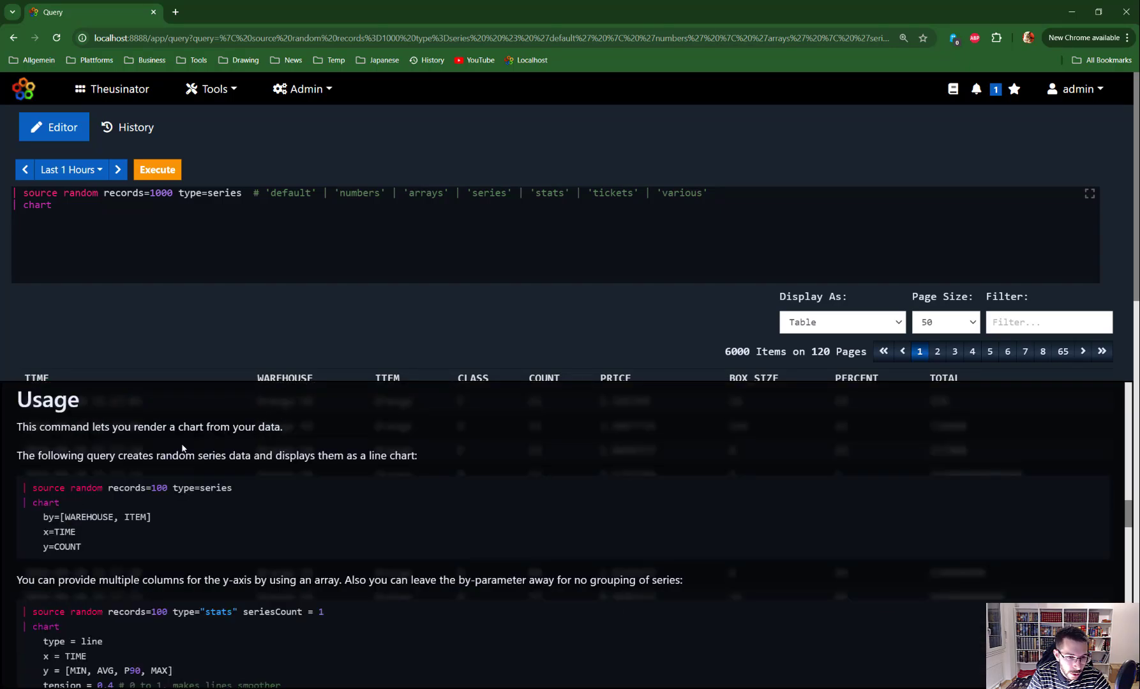
{"action": "left_click_drag", "start_coordinate": [89, 547], "coordinate": [22, 486]}
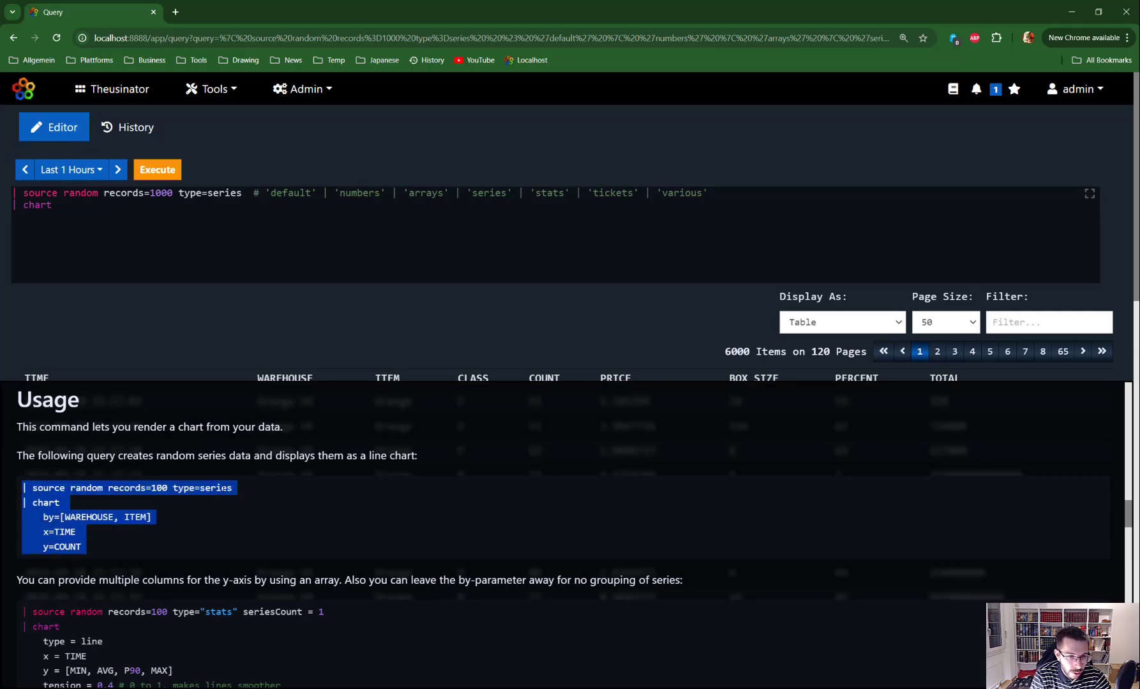
Replace the chart line with the copied example using by=[WAREHOUSE, ITEM], x=TIME and y=COUNT, remove its duplicate source line, and execute the query.
{"action": "left_click", "coordinate": [62, 205]}
{"action": "key", "text": "ctrl+shift+Left"}
{"action": "key", "text": "ctrl+shift+Left"}
{"action": "key", "text": "ctrl+v"}
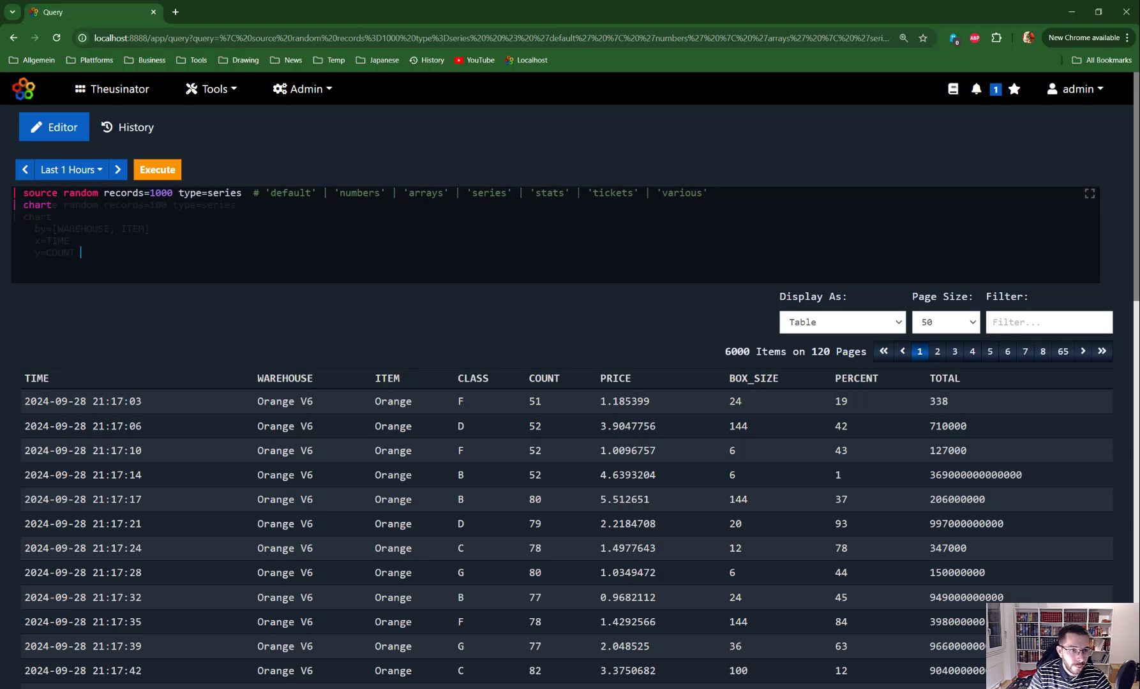
{"action": "key", "text": "ctrl+shift+Left"}
{"action": "key", "text": "ctrl+shift+Left"}
{"action": "key", "text": "ctrl+shift+Left"}
{"action": "key", "text": "ctrl+shift+Left"}
{"action": "key", "text": "ctrl+shift+Left"}
{"action": "key", "text": "ctrl+shift+Left"}
{"action": "key", "text": "ctrl+shift+Left"}
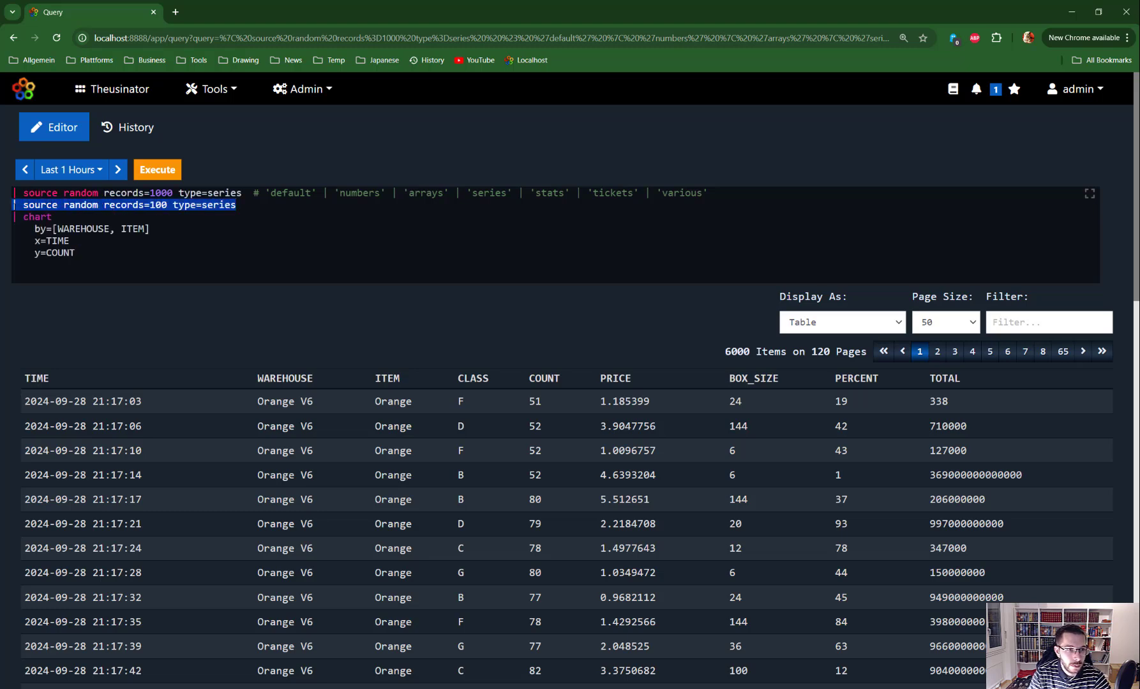
{"action": "key", "text": "BackSpace"}
{"action": "key", "text": "ctrl+Return"}
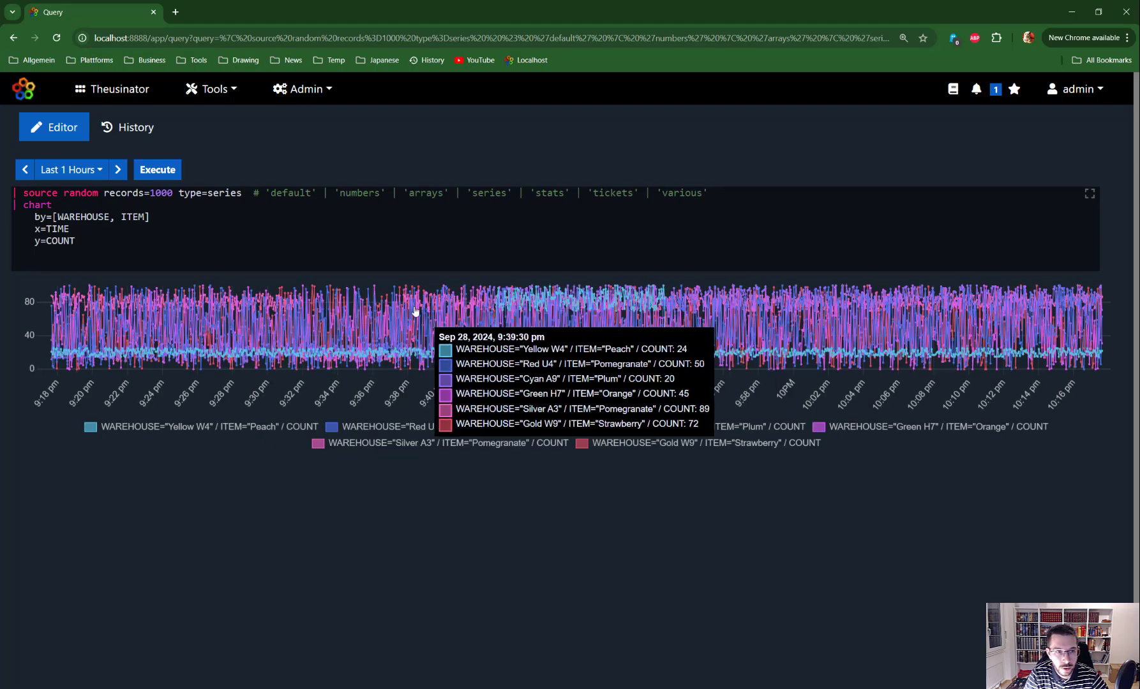
Reduce the source's records parameter to 100 and execute the query.
{"action": "key", "text": "Delete"}
{"action": "key", "text": "ctrl+Return"}
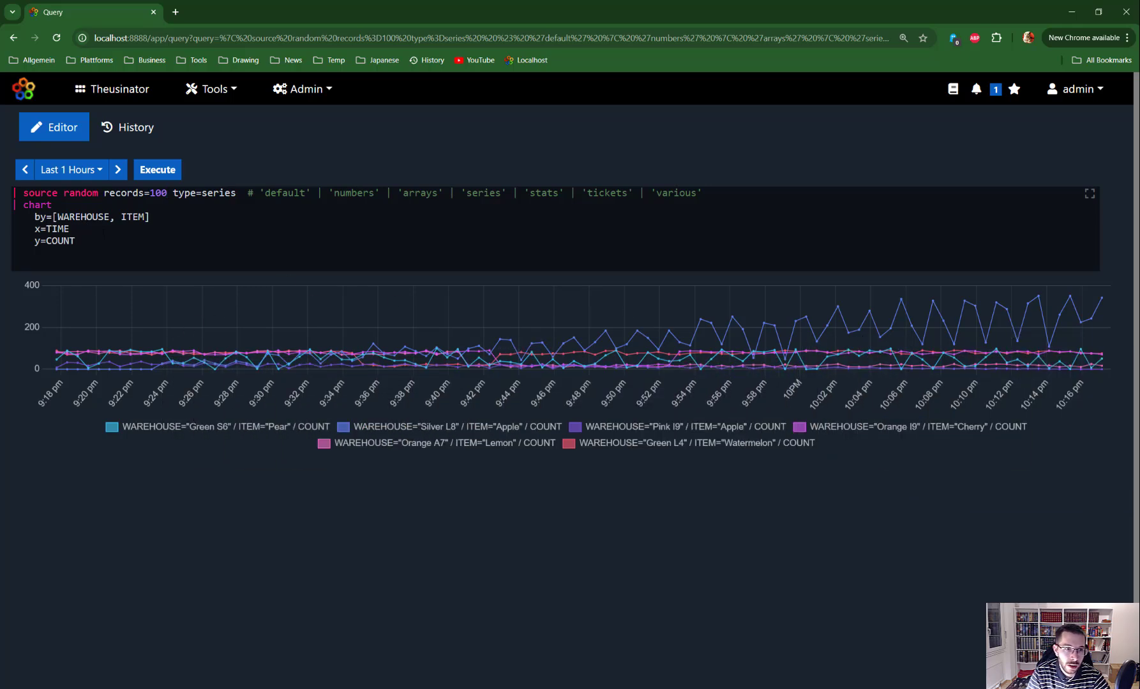
Add multichart = true below y=COUNT in the chart command and execute the query.
{"action": "key", "text": "Return"}
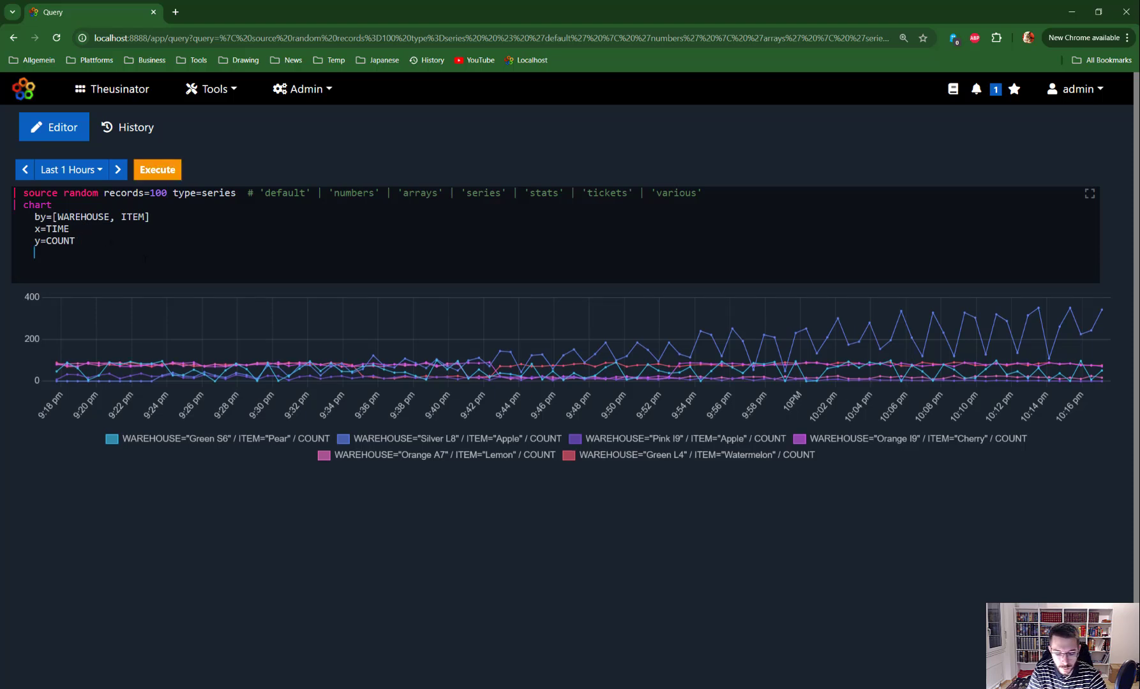
{"action": "type", "text": "m"}
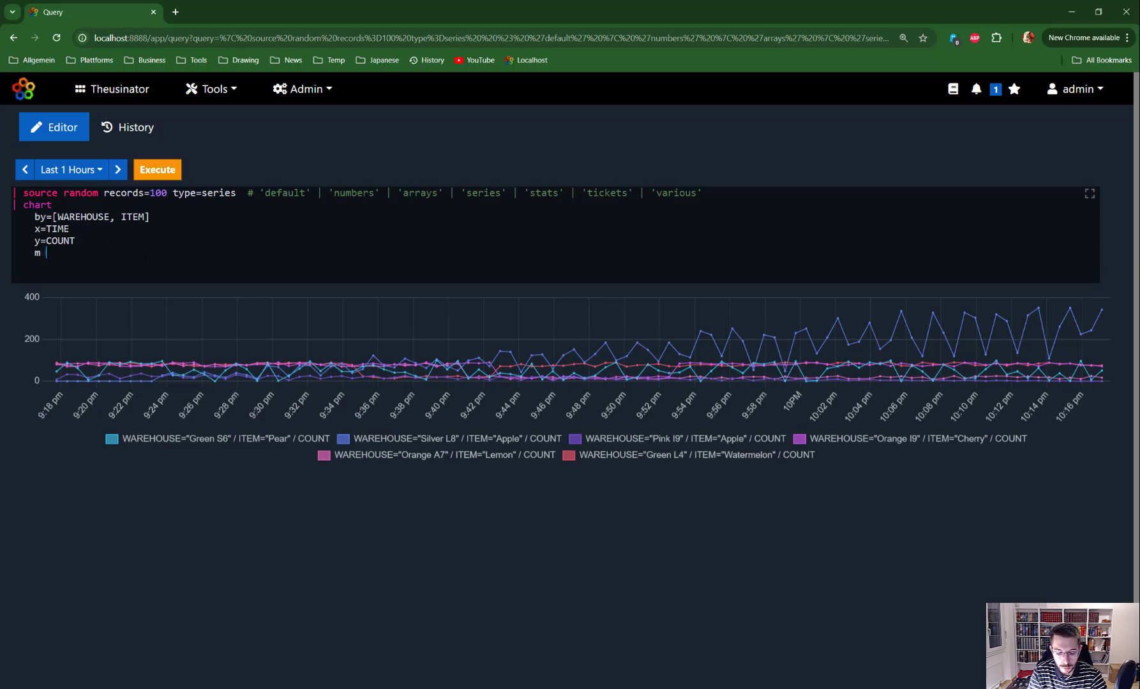
{"action": "type", "text": "ultichart"}
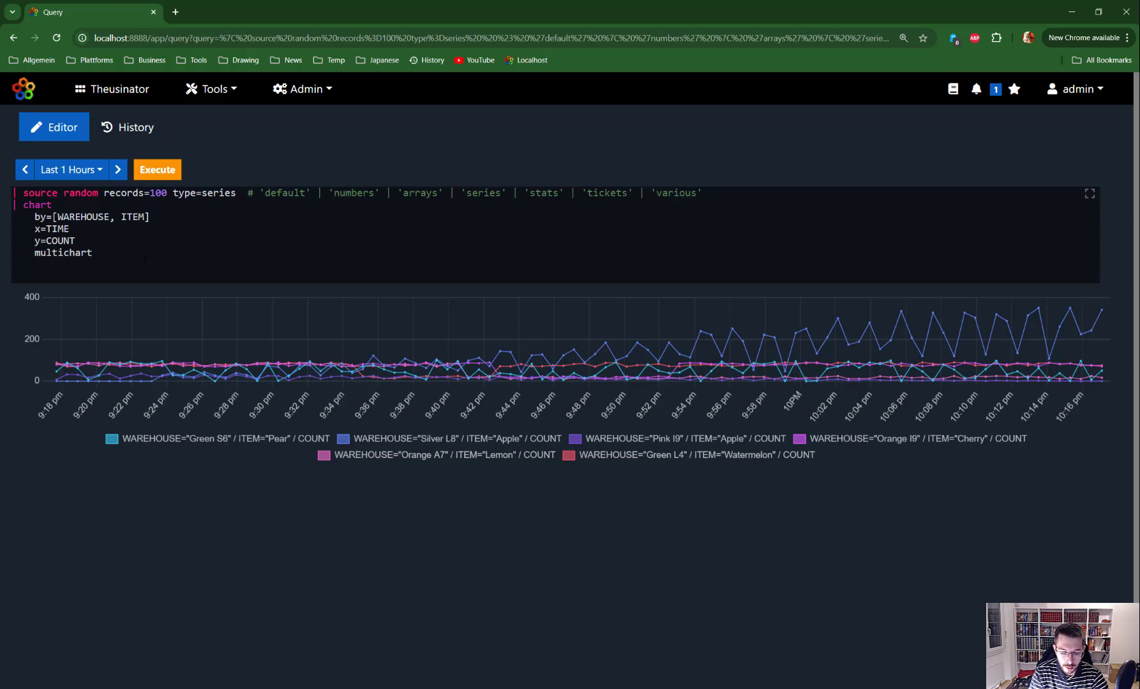
{"action": "type", "text": " = true"}
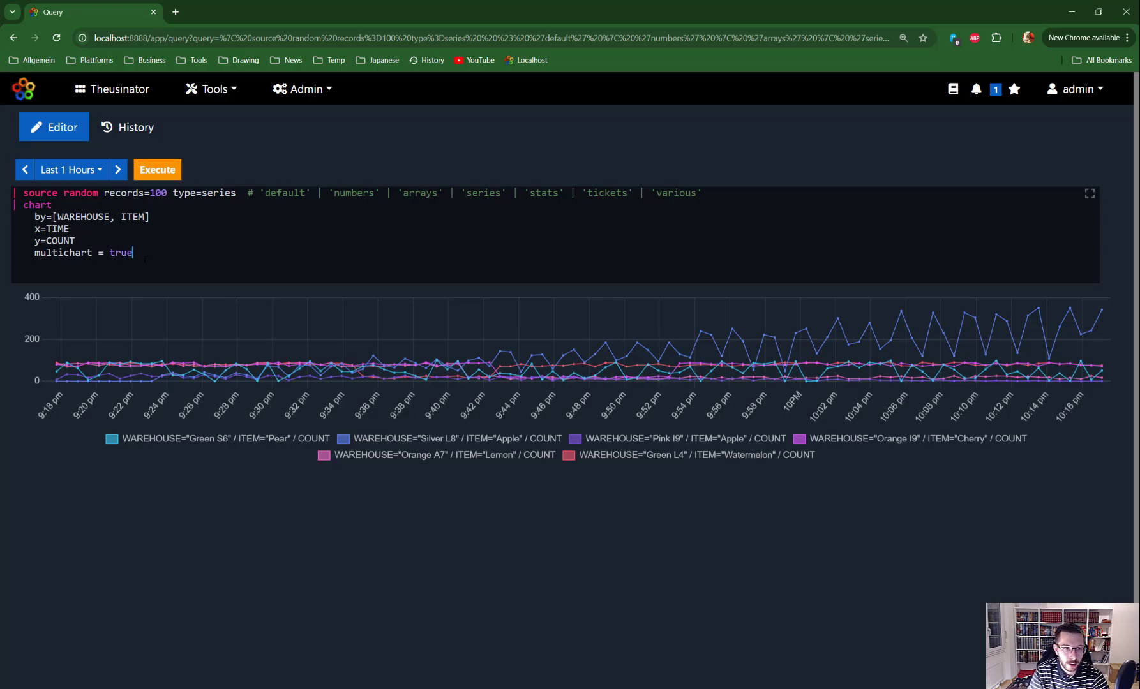
{"action": "key", "text": "Return"}
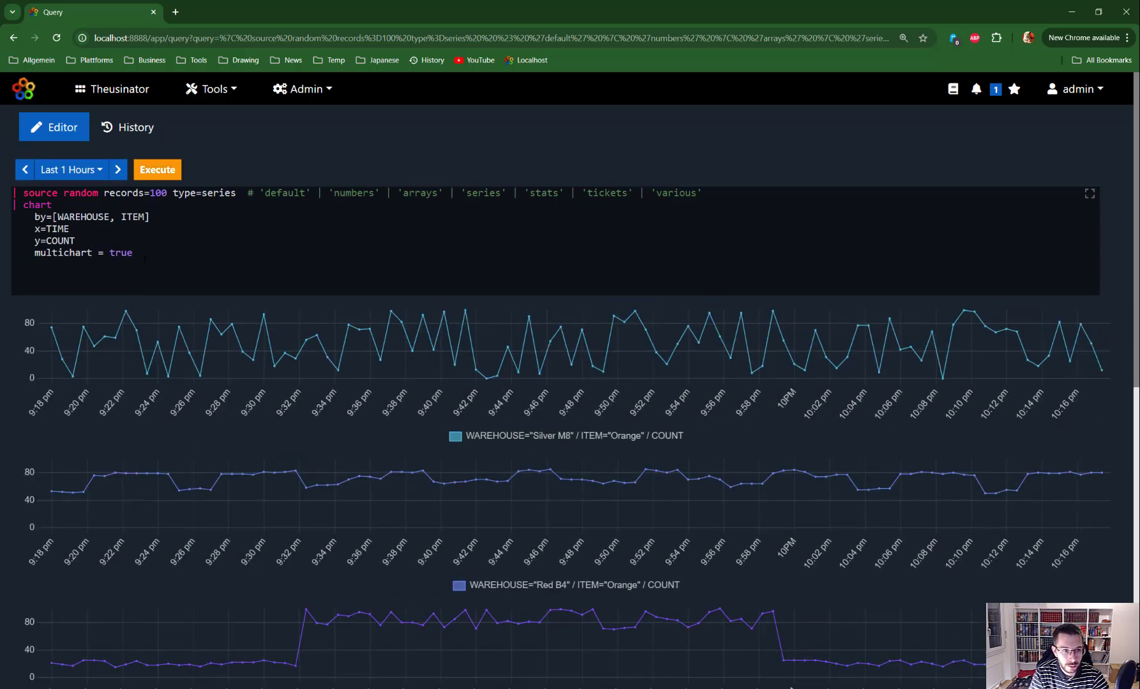
Add multichartcolumns = 3 below the multichart setting in the chart command and execute the query.
{"action": "type", "text": "multic"}
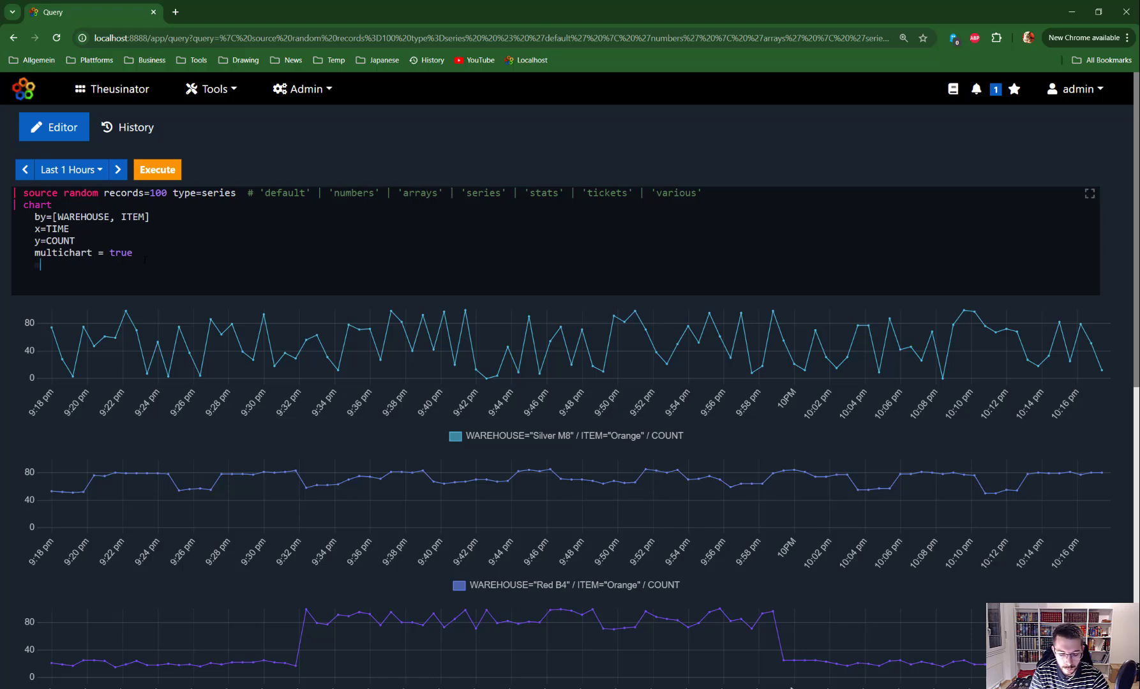
{"action": "key", "text": "BackSpace"}
{"action": "type", "text": "hart"}
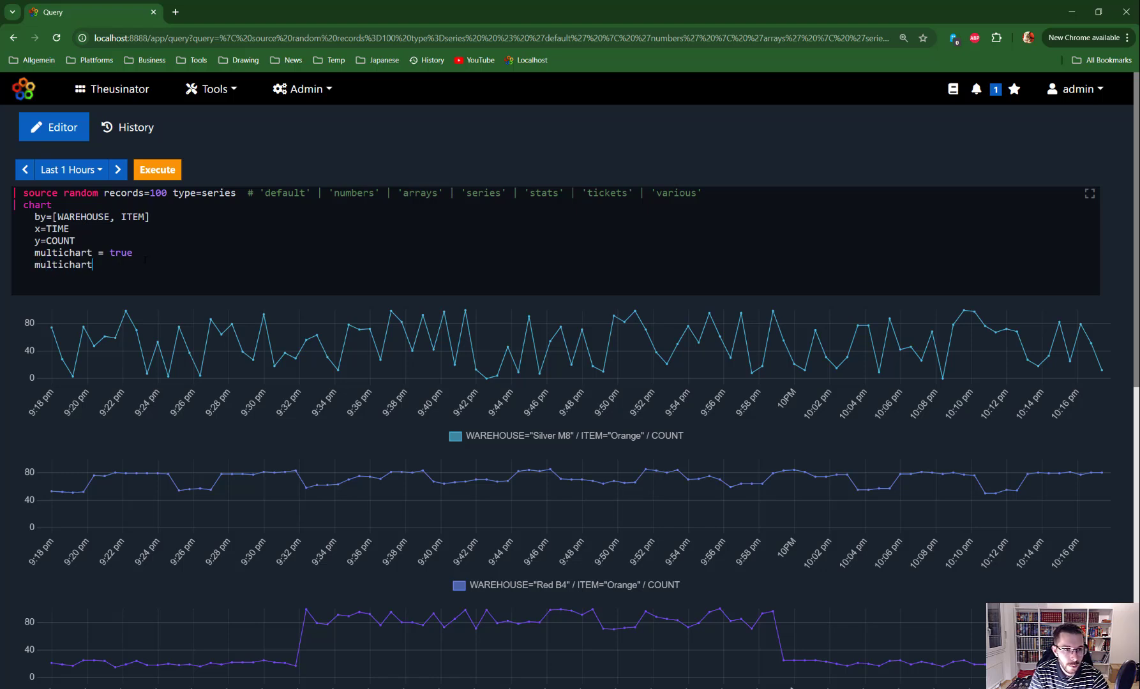
{"action": "type", "text": "columns = "}
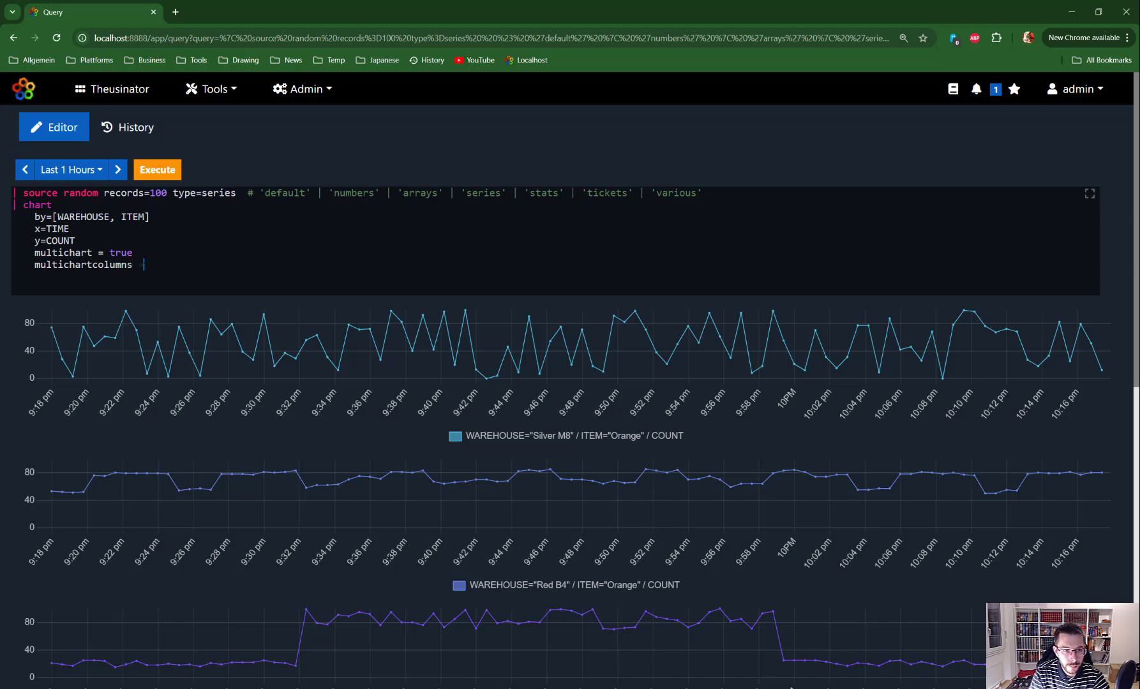
{"action": "type", "text": "3"}
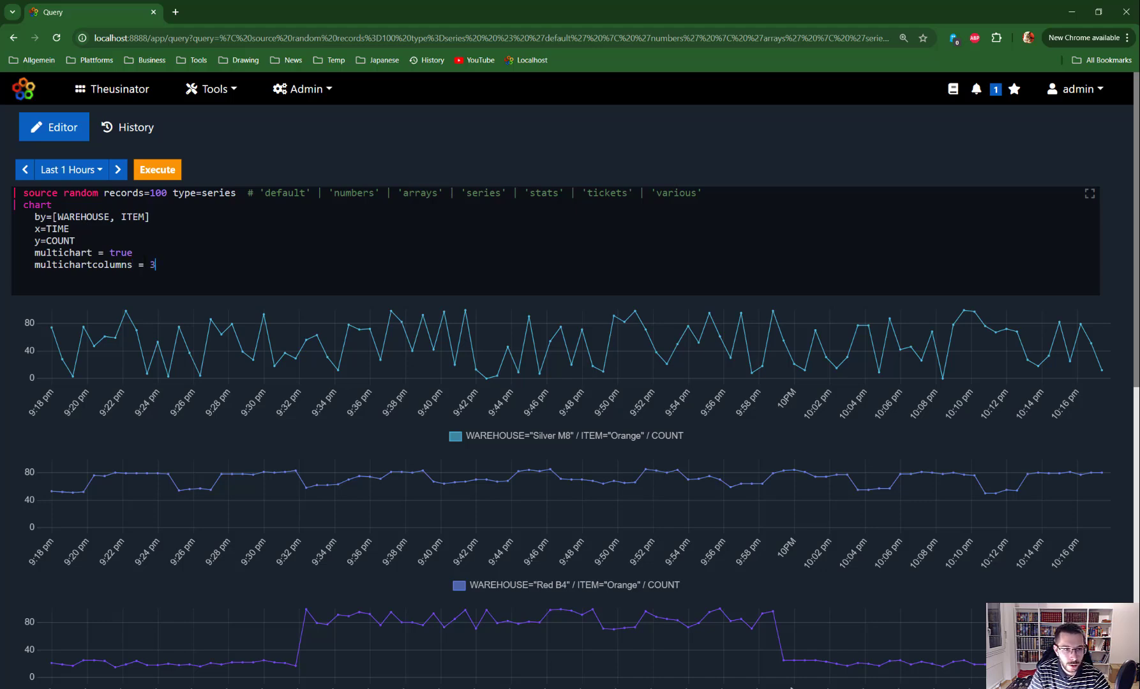
{"action": "key", "text": "ctrl+Return"}
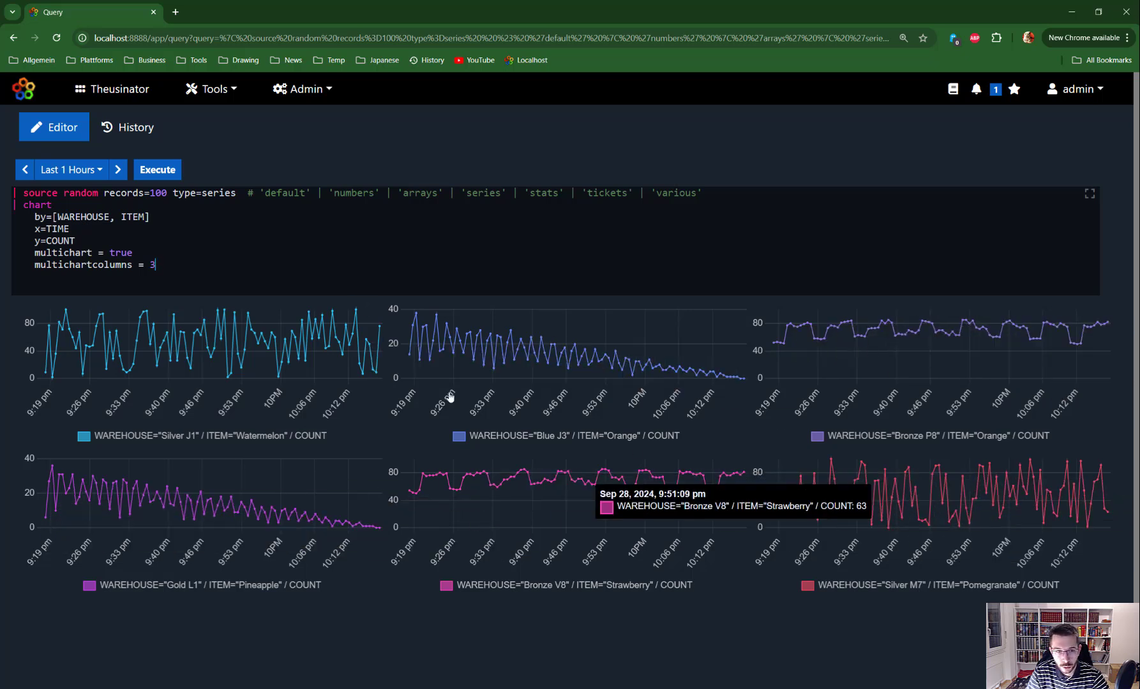
Execute the three-column chart query three more times to compare freshly generated random series.
{"action": "key", "text": "ctrl+Return"}
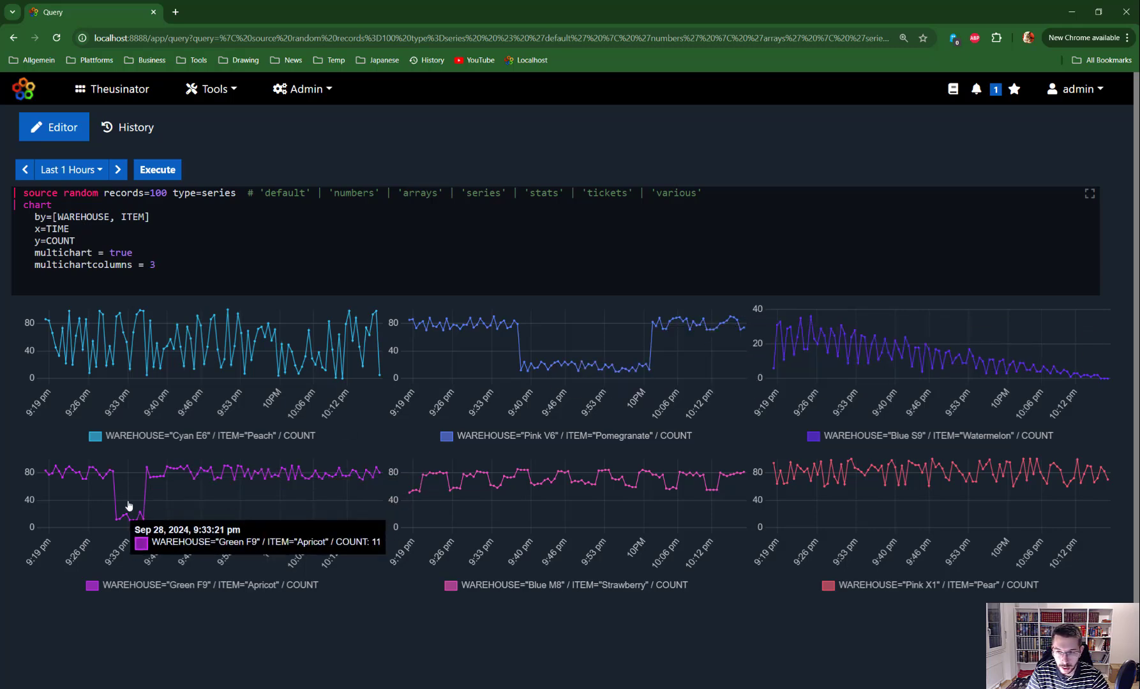
{"action": "left_click", "coordinate": [158, 169]}
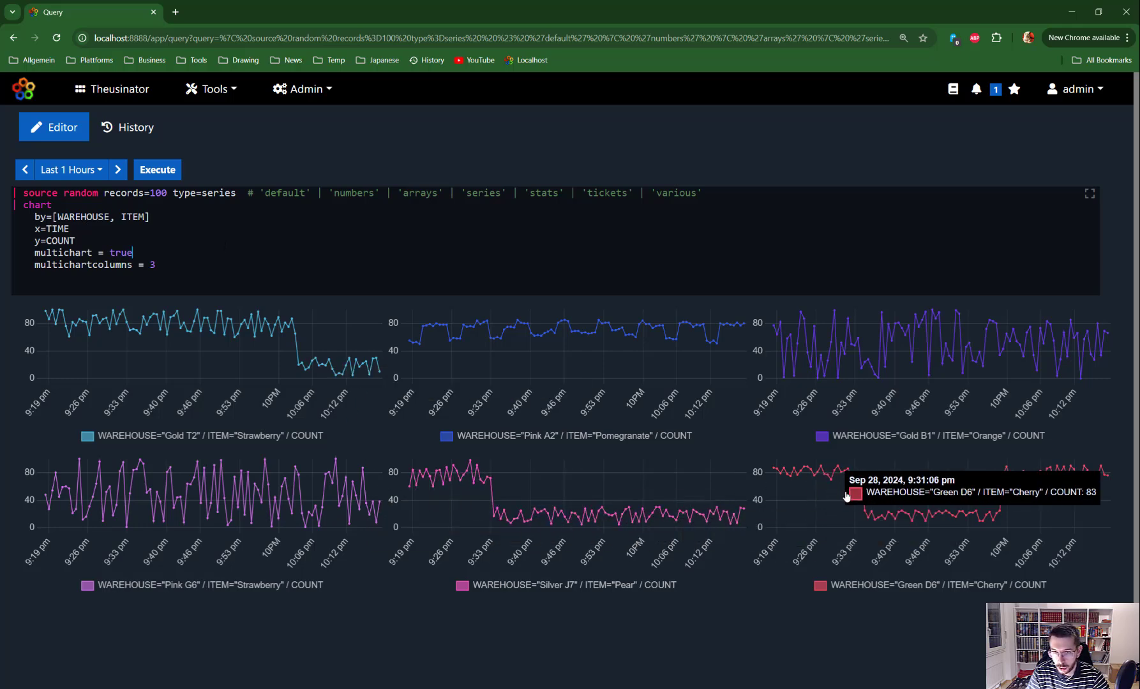
{"action": "left_click", "coordinate": [157, 169]}
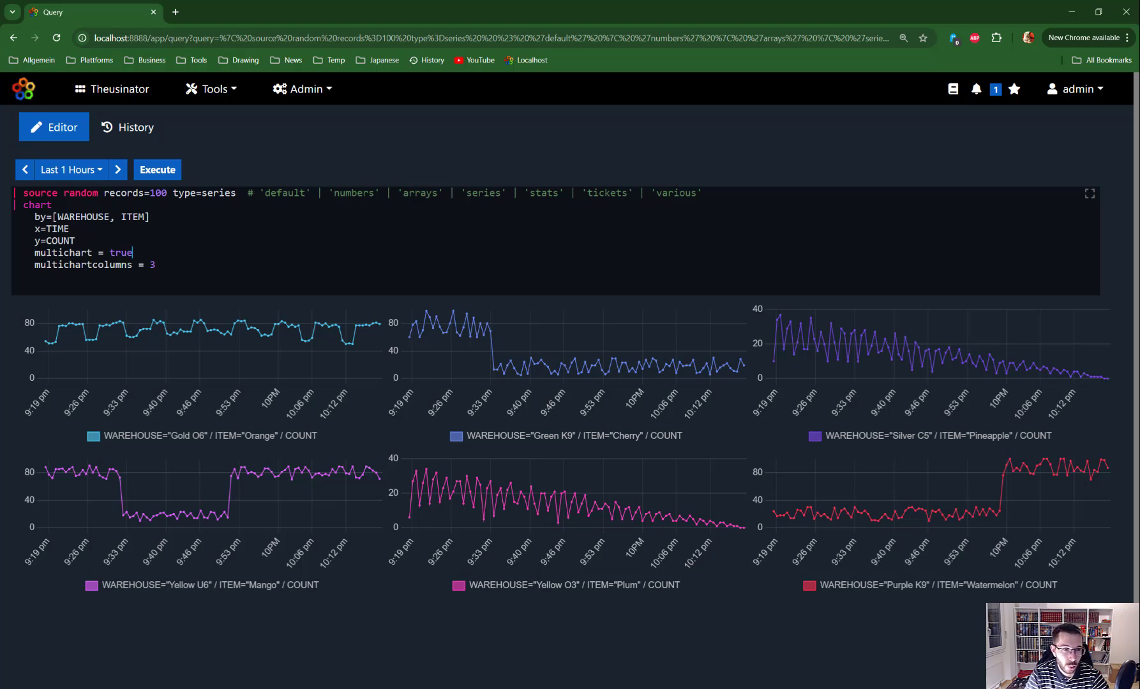
Delete the whole chart command with its parameters, keeping only the source line.
{"action": "left_click_drag", "start_coordinate": [157, 265], "coordinate": [3, 197]}
{"action": "left_click", "coordinate": [135, 253]}
{"action": "left_click_drag", "start_coordinate": [157, 265], "coordinate": [11, 204]}
{"action": "key", "text": "BackSpace"}
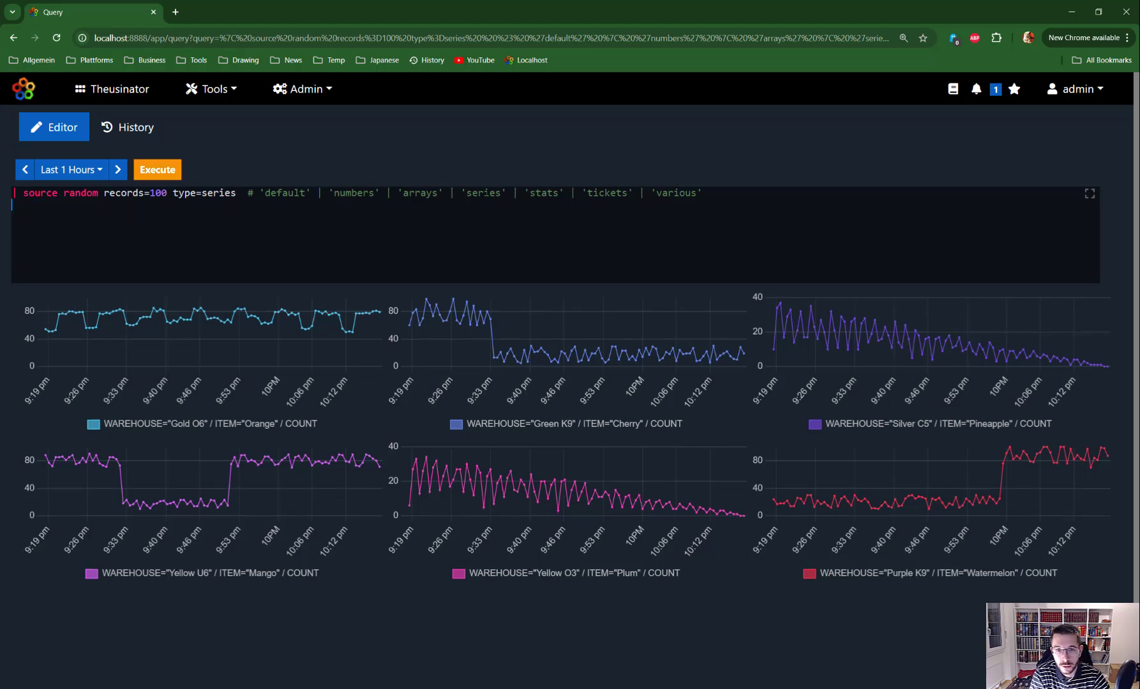
Change the random source's type parameter to stats and execute the query.
{"action": "double_click", "coordinate": [485, 193]}
{"action": "double_click", "coordinate": [552, 194]}
{"action": "key", "text": "ctrl+c"}
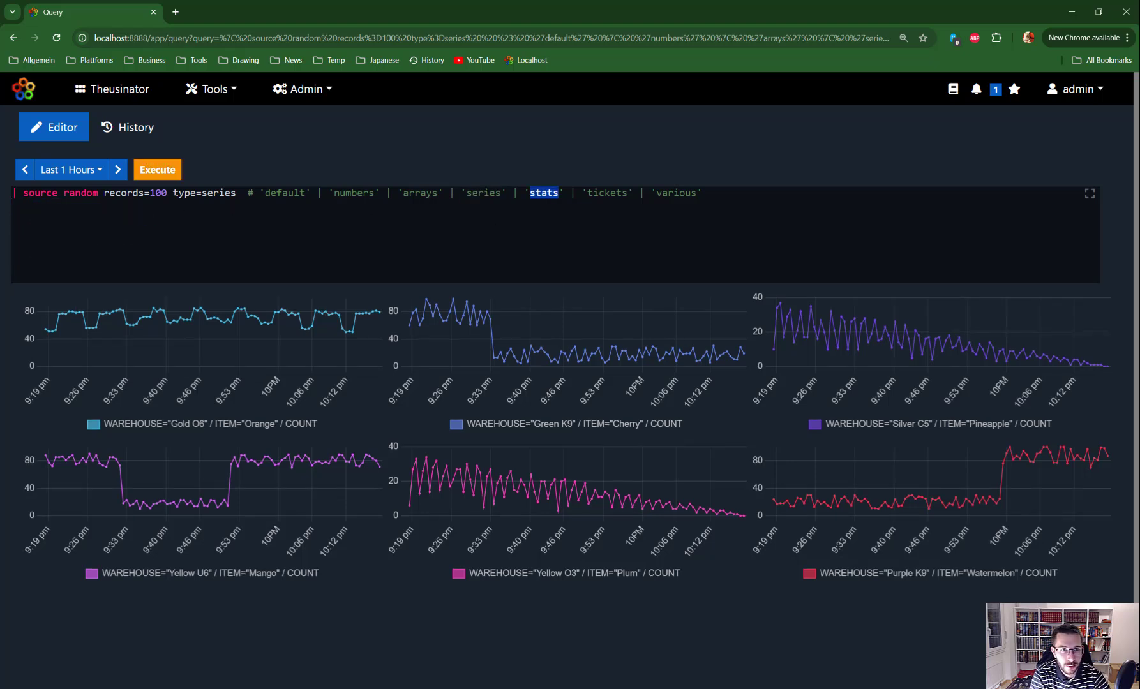
{"action": "double_click", "coordinate": [218, 194]}
{"action": "key", "text": "ctrl+v"}
{"action": "key", "text": "ctrl+Return"}
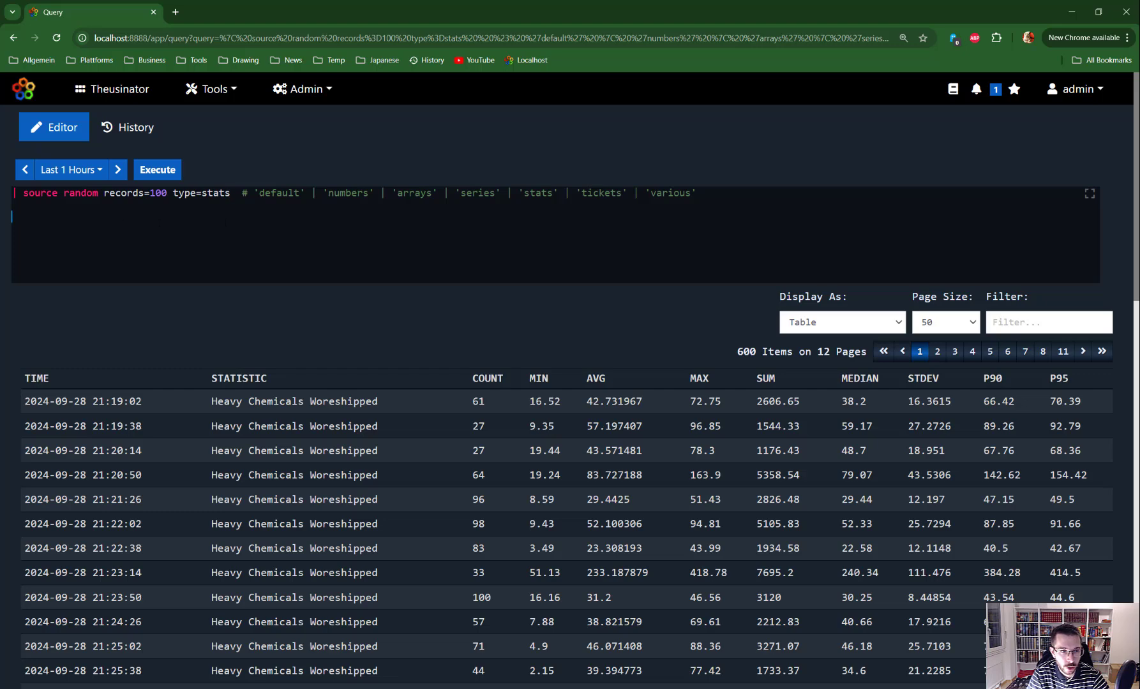
{"action": "key", "text": "ctrl+Return"}
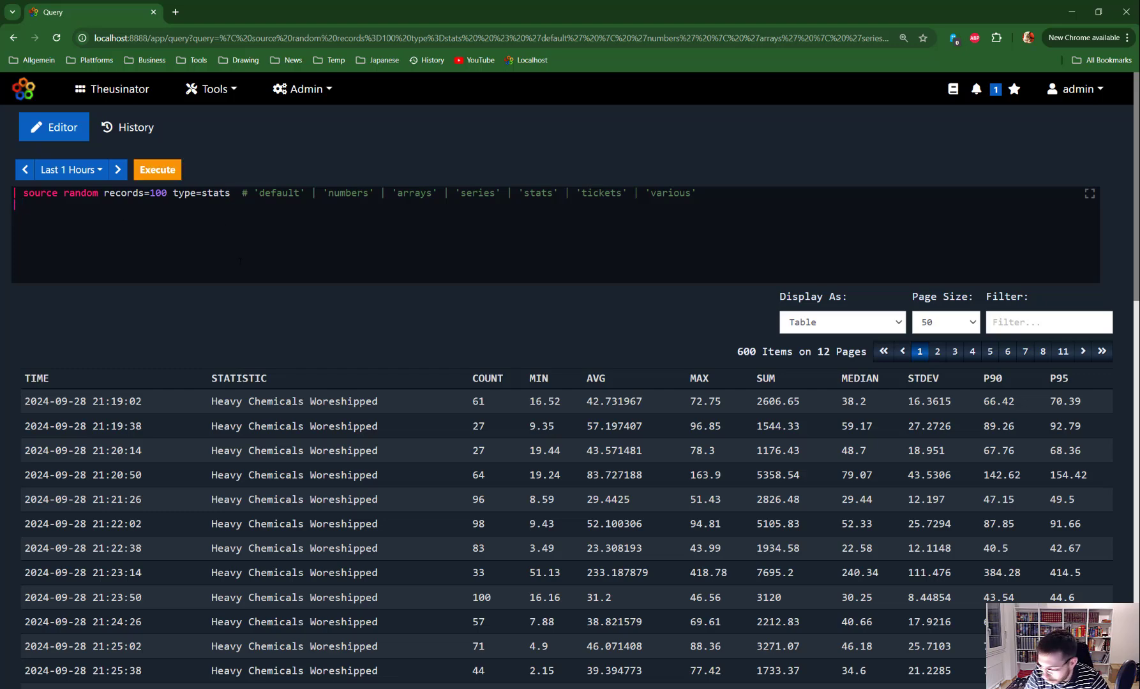
Add a chart command on the second line and copy the stats example with multiple y columns from its manual.
{"action": "type", "text": "chart"}
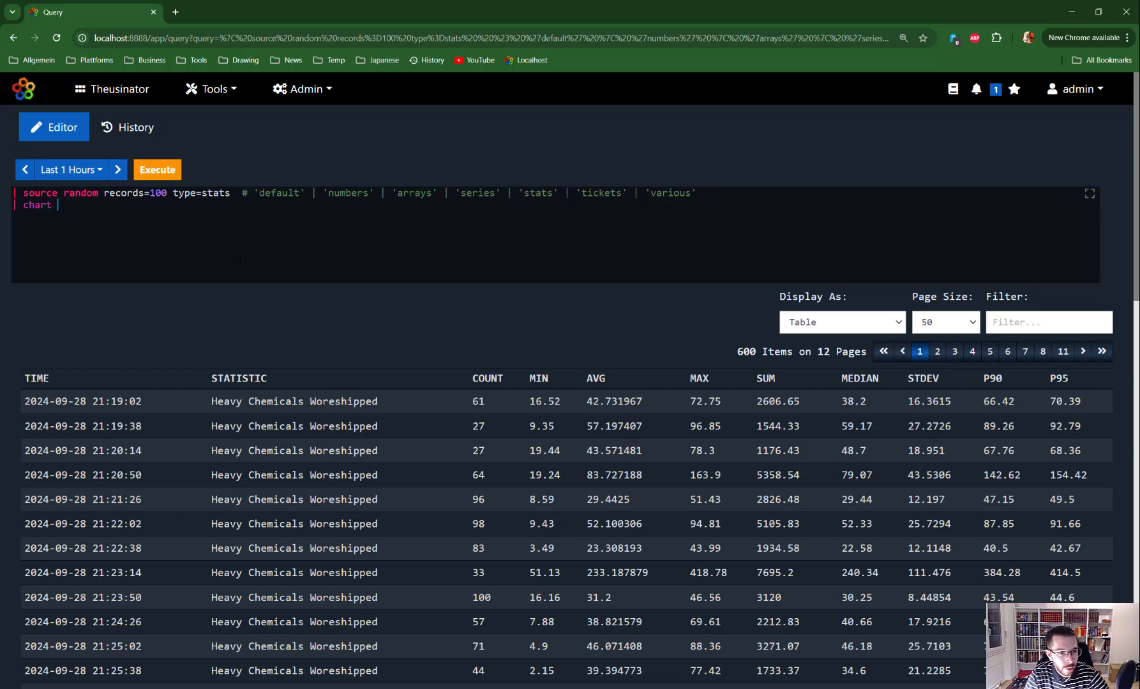
{"action": "key", "text": "ctrl+space"}
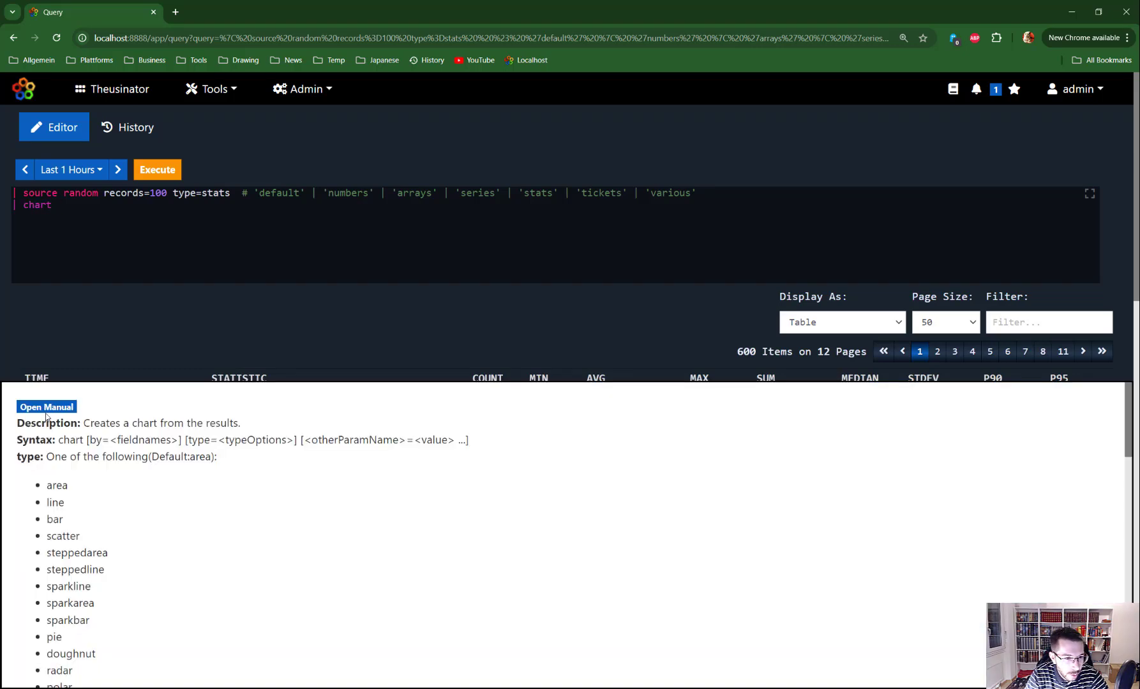
{"action": "left_click", "coordinate": [47, 408]}
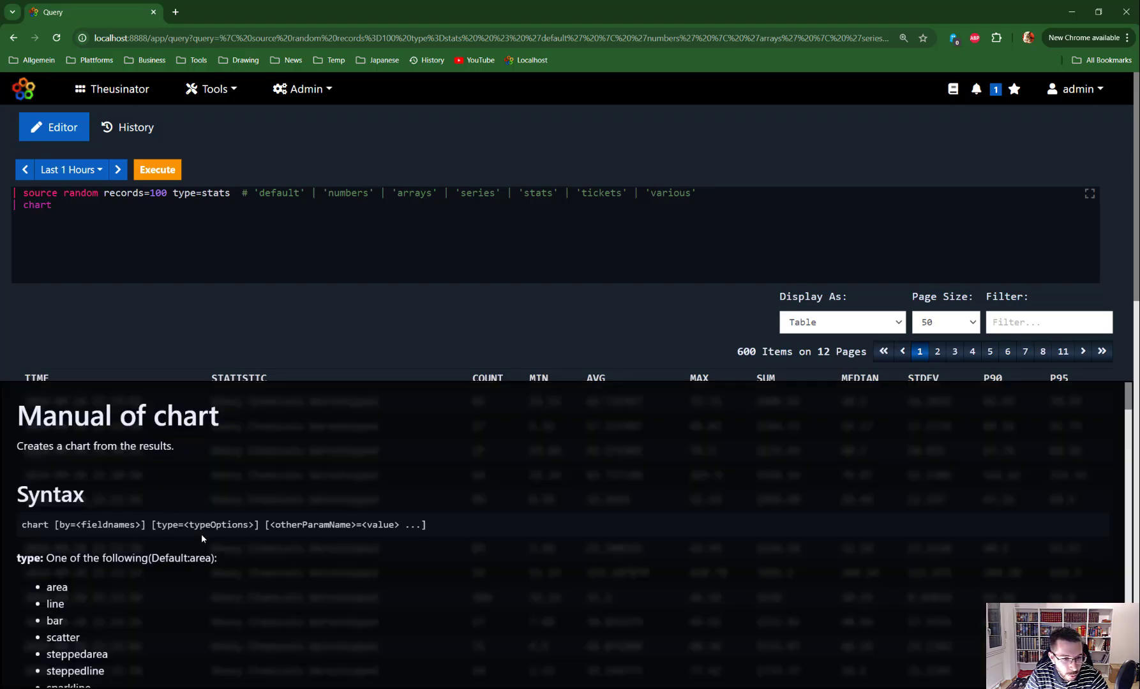
{"action": "scroll", "coordinate": [201, 534], "scroll_direction": "down", "scroll_amount": 15}
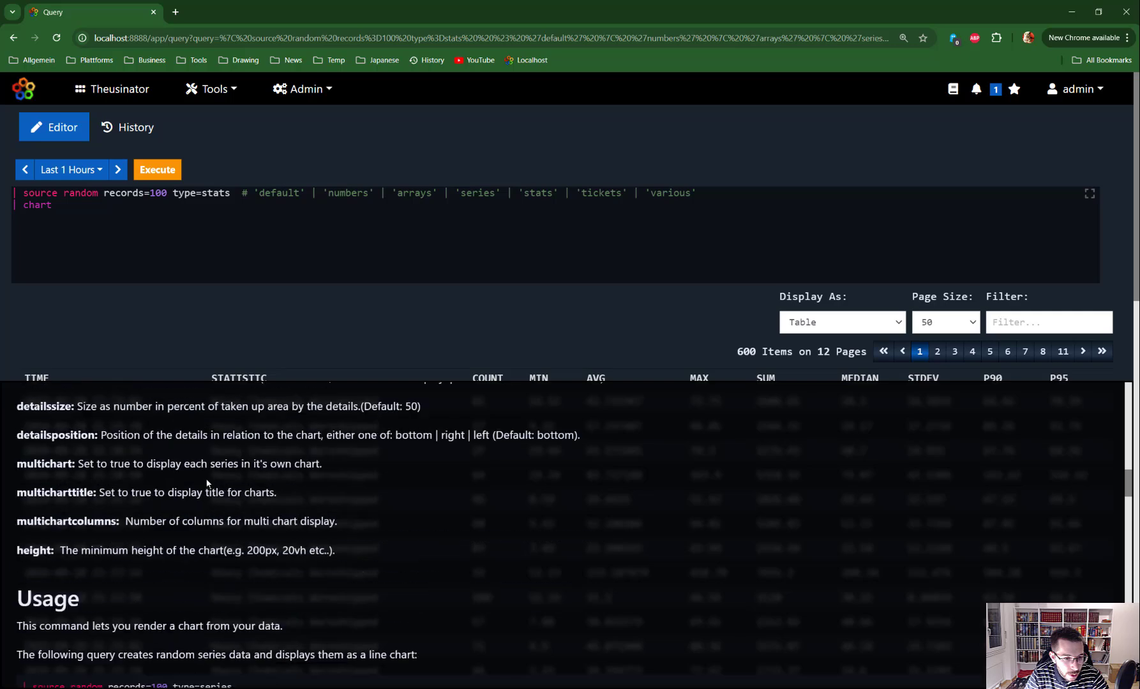
{"action": "scroll", "coordinate": [207, 483], "scroll_direction": "down", "scroll_amount": 5}
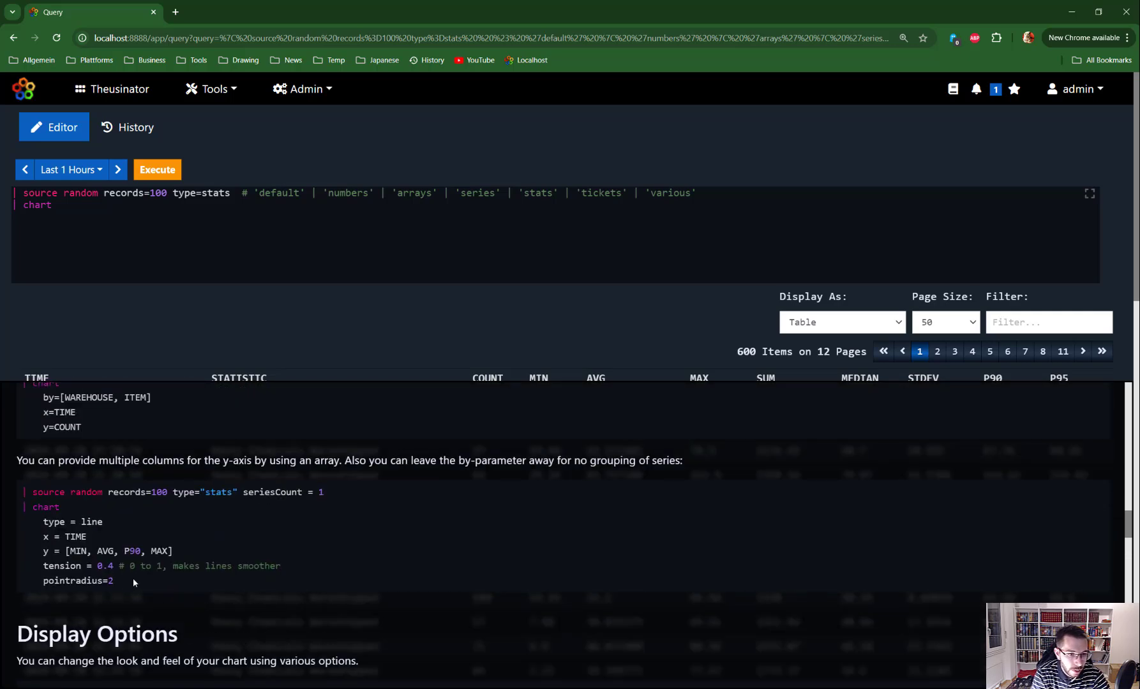
{"action": "left_click_drag", "start_coordinate": [133, 578], "coordinate": [22, 491]}
{"action": "key", "text": "ctrl+c"}
Replace the chart line with the copied multi-column line chart example and remove its duplicate source line.
{"action": "left_click", "coordinate": [63, 209]}
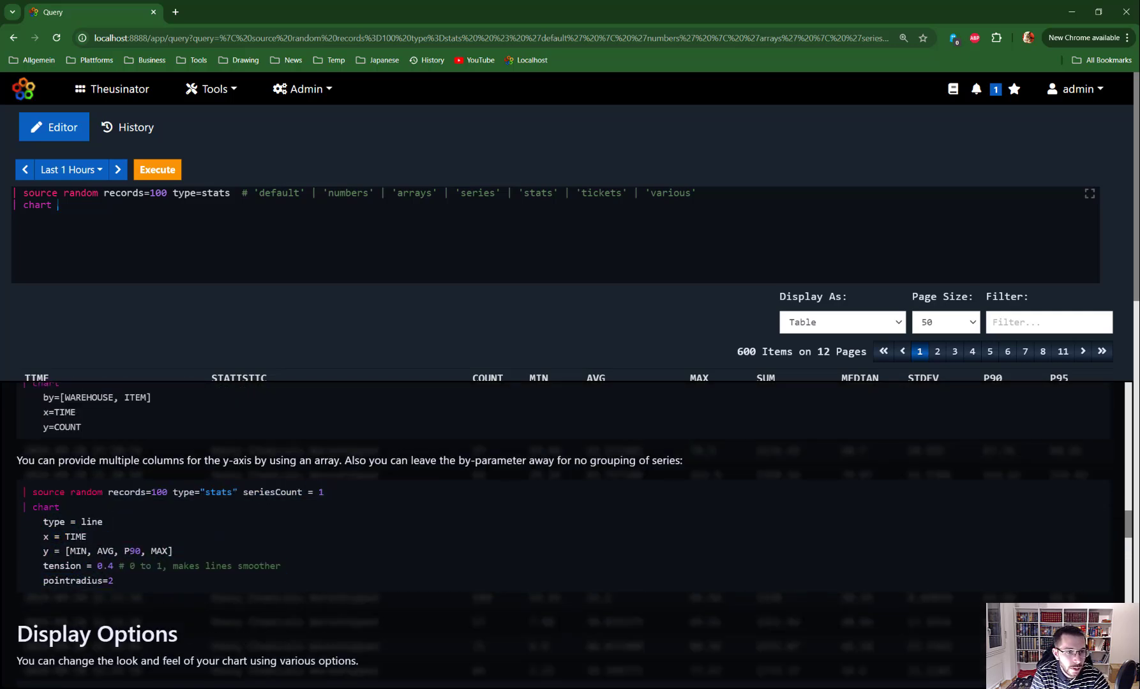
{"action": "left_click_drag", "start_coordinate": [63, 209], "coordinate": [5, 208]}
{"action": "key", "text": "ctrl+v"}
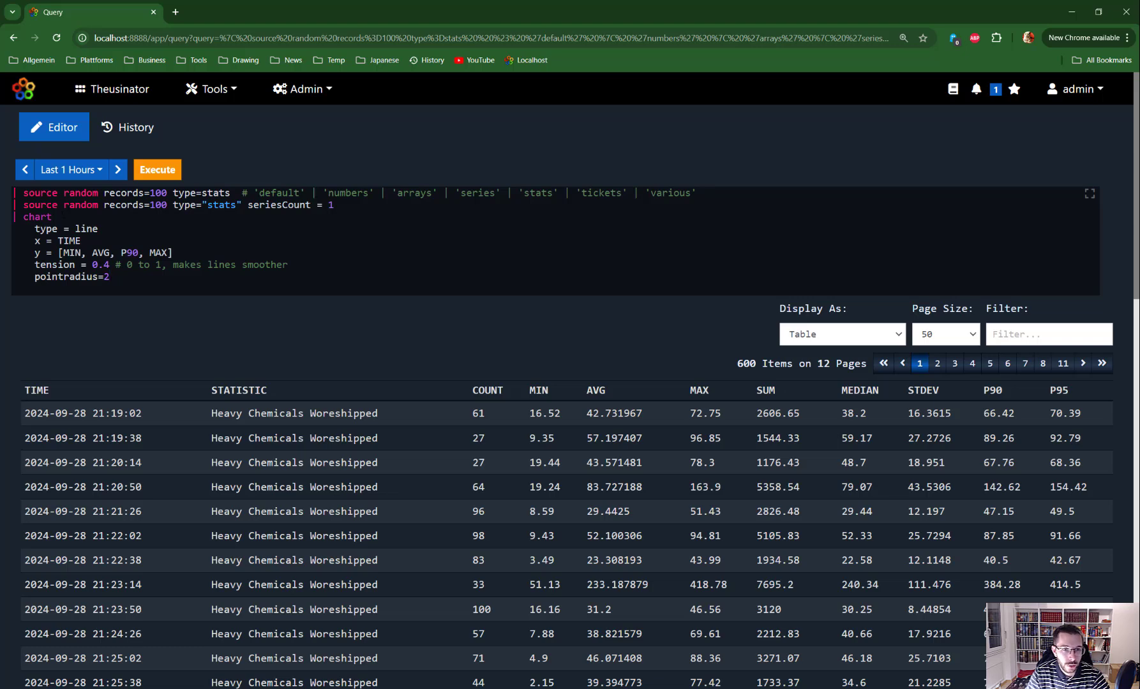
{"action": "left_click_drag", "start_coordinate": [335, 205], "coordinate": [10, 205]}
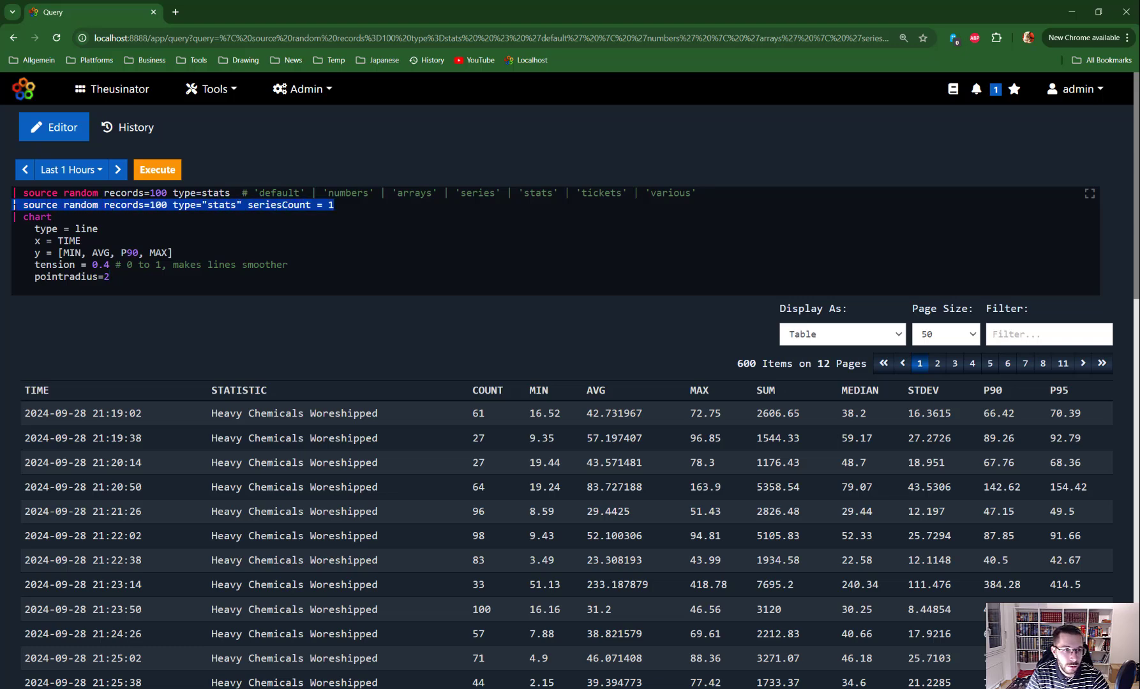
{"action": "key", "text": "BackSpace"}
{"action": "key", "text": "BackSpace"}
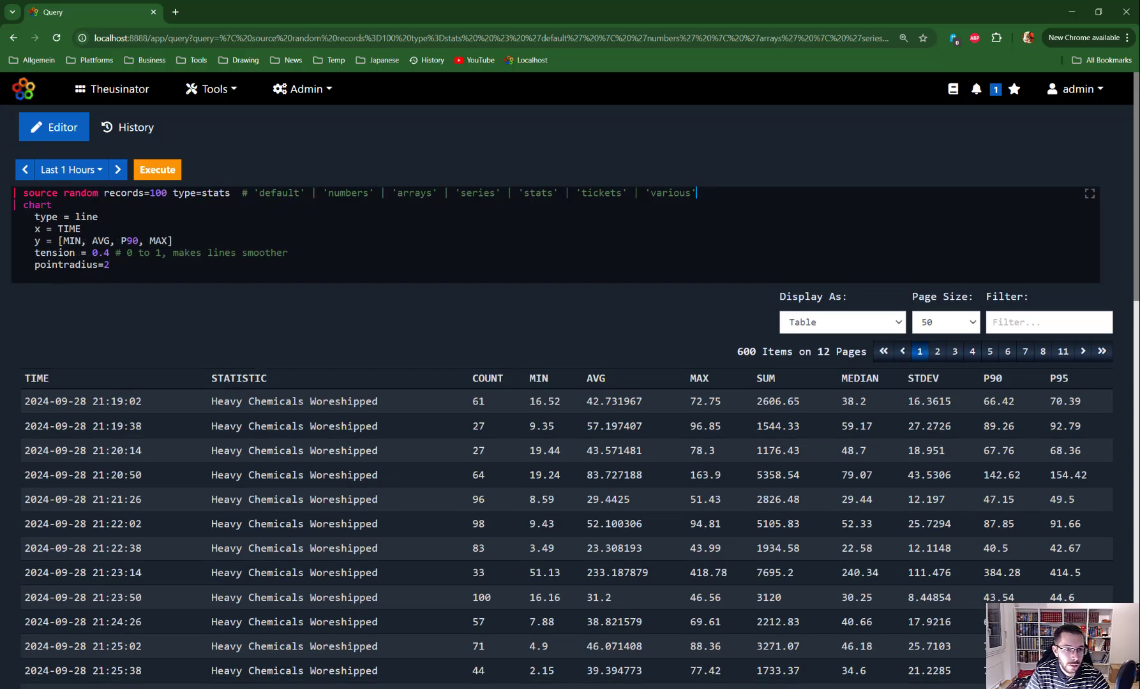
Review the chart's x = TIME and y = [MIN, AVG, P90, MAX] parameters and execute the query.
{"action": "double_click", "coordinate": [69, 229]}
{"action": "left_click", "coordinate": [69, 241]}
{"action": "double_click", "coordinate": [158, 240]}
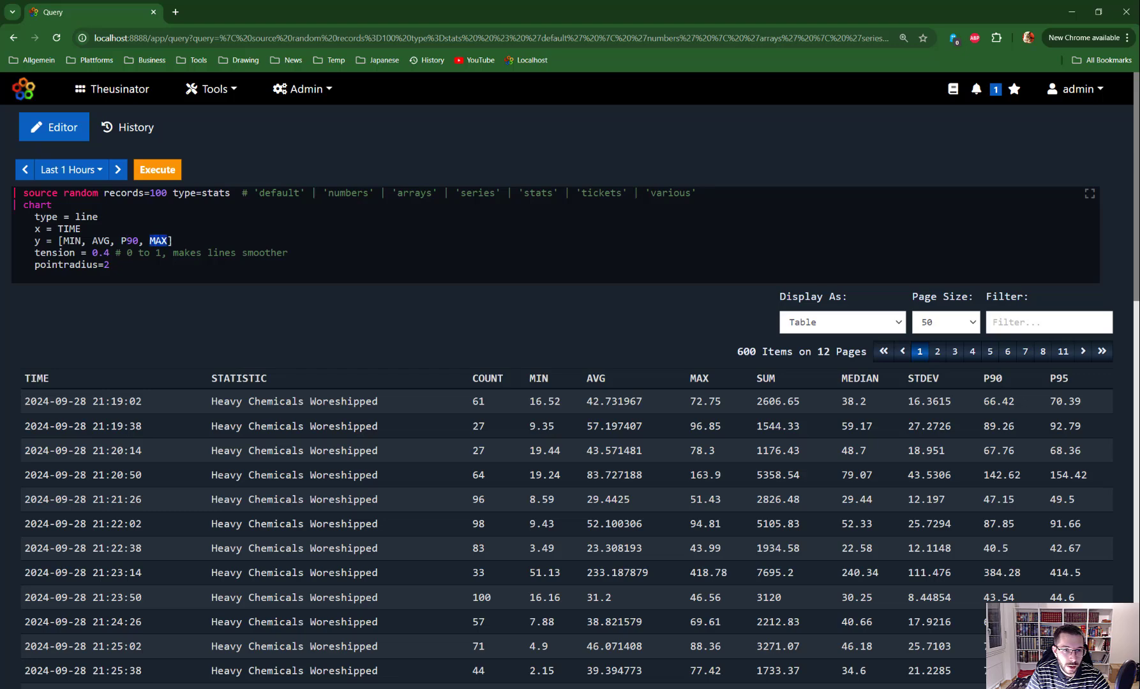
{"action": "left_click", "coordinate": [196, 241]}
{"action": "key", "text": "ctrl+Return"}
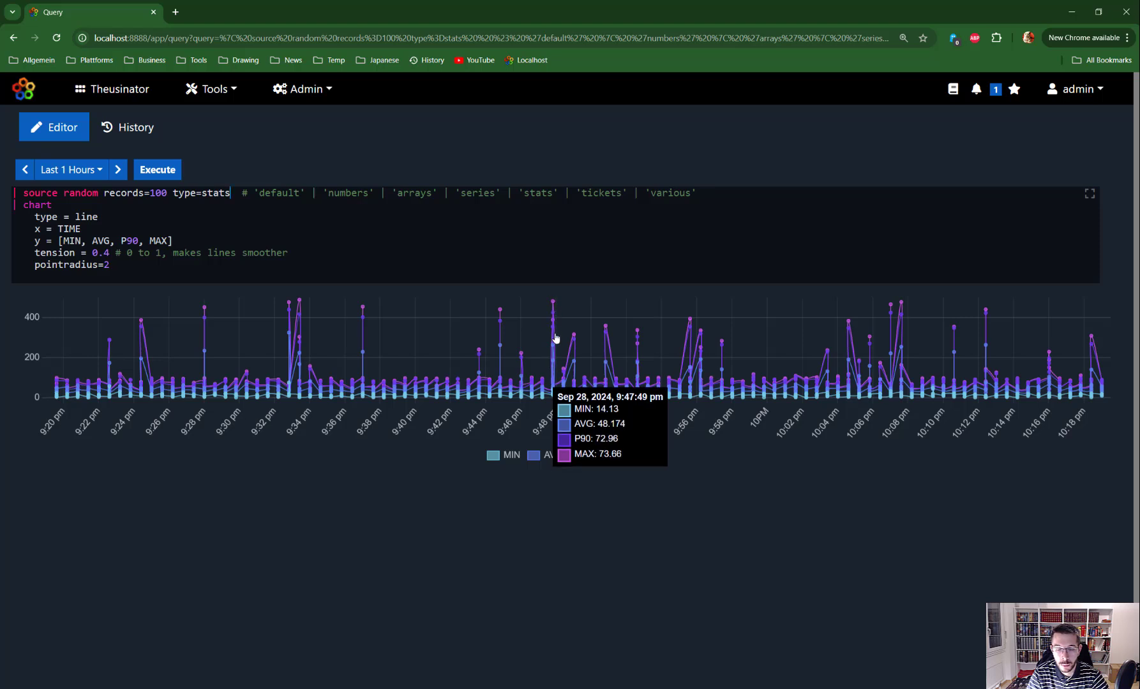
Add seriesCount=1 after type=stats in the source line and execute the query.
{"action": "left_click", "coordinate": [231, 193]}
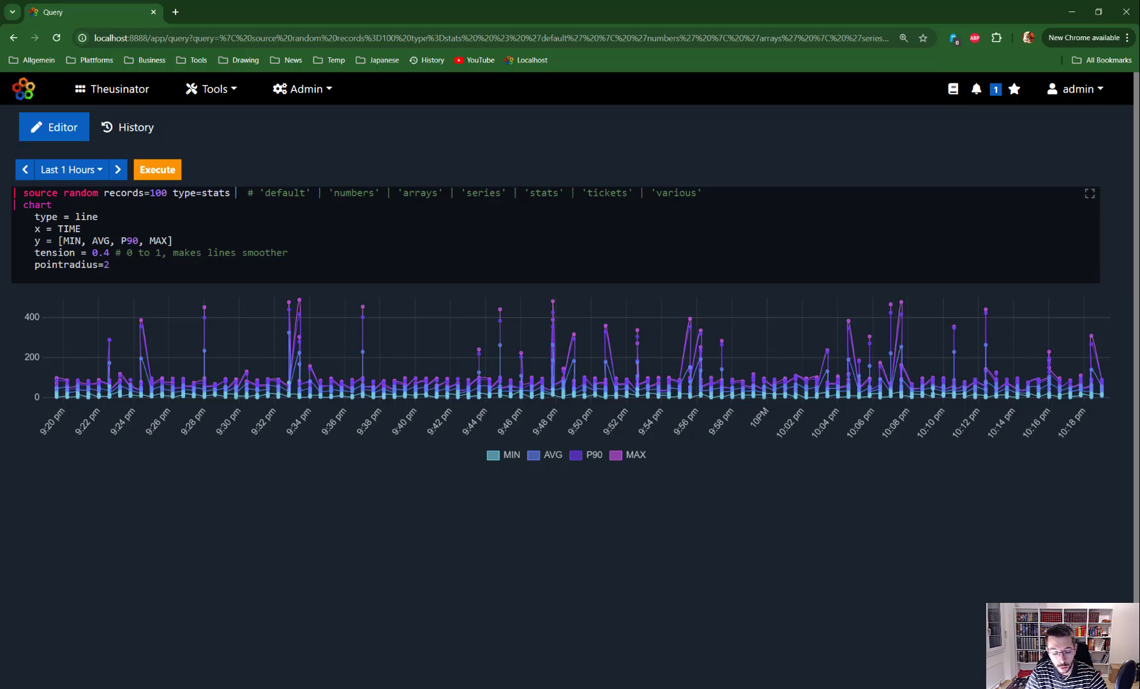
{"action": "type", "text": "si"}
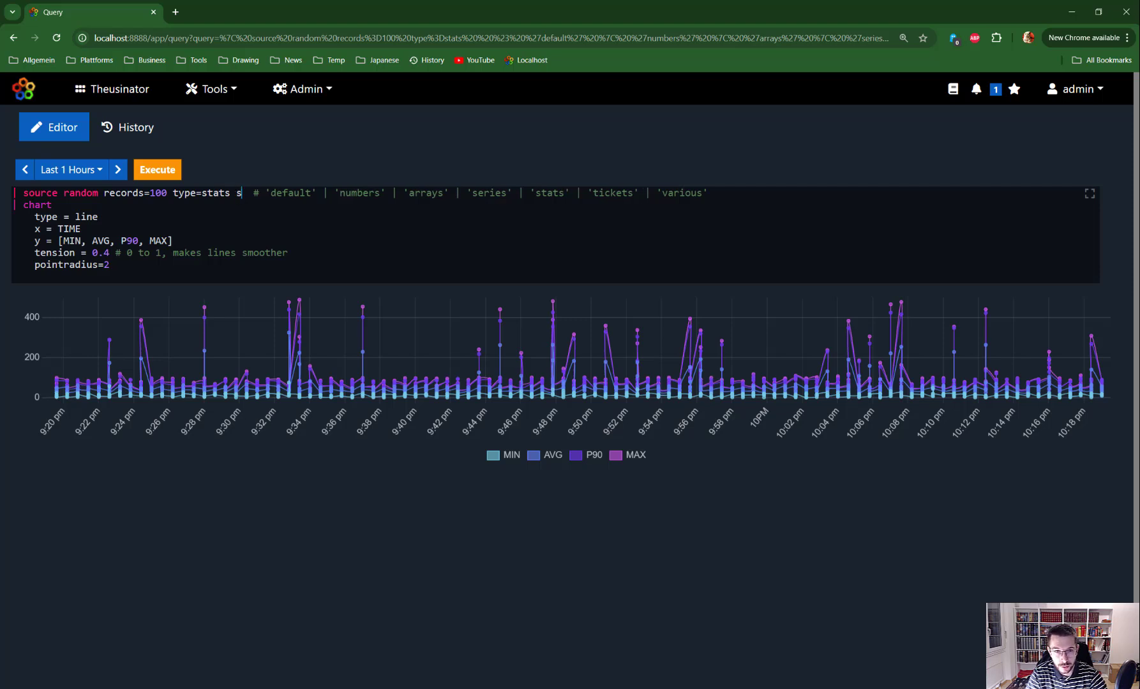
{"action": "key", "text": "BackSpace"}
{"action": "type", "text": "eries"}
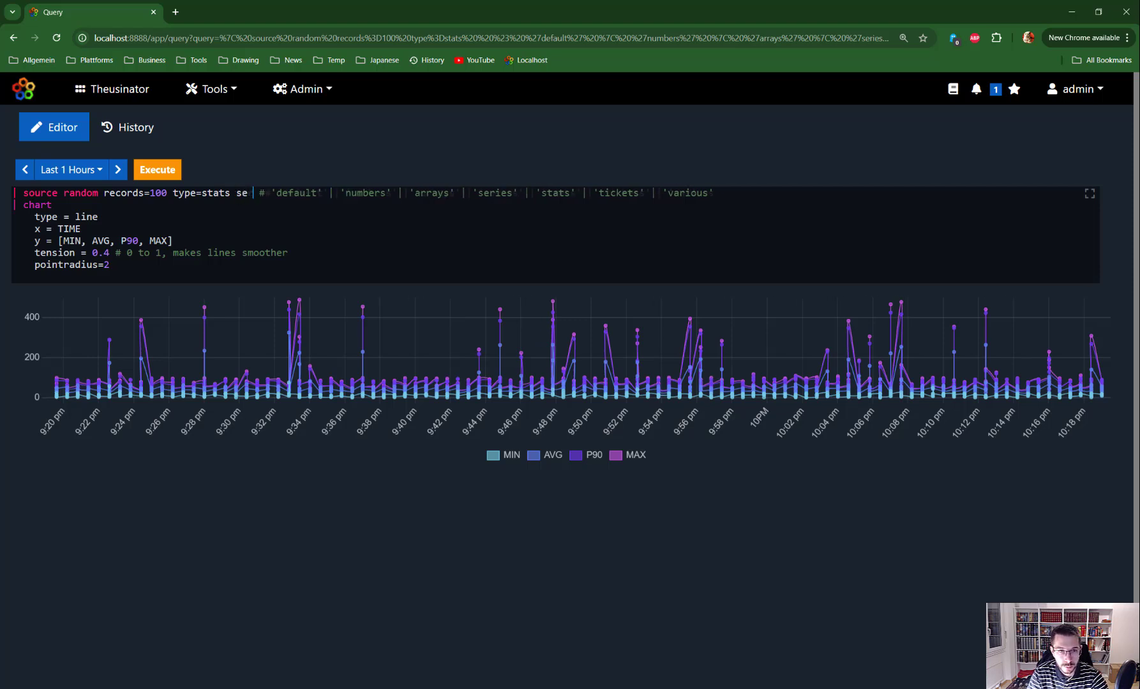
{"action": "type", "text": "Count= "}
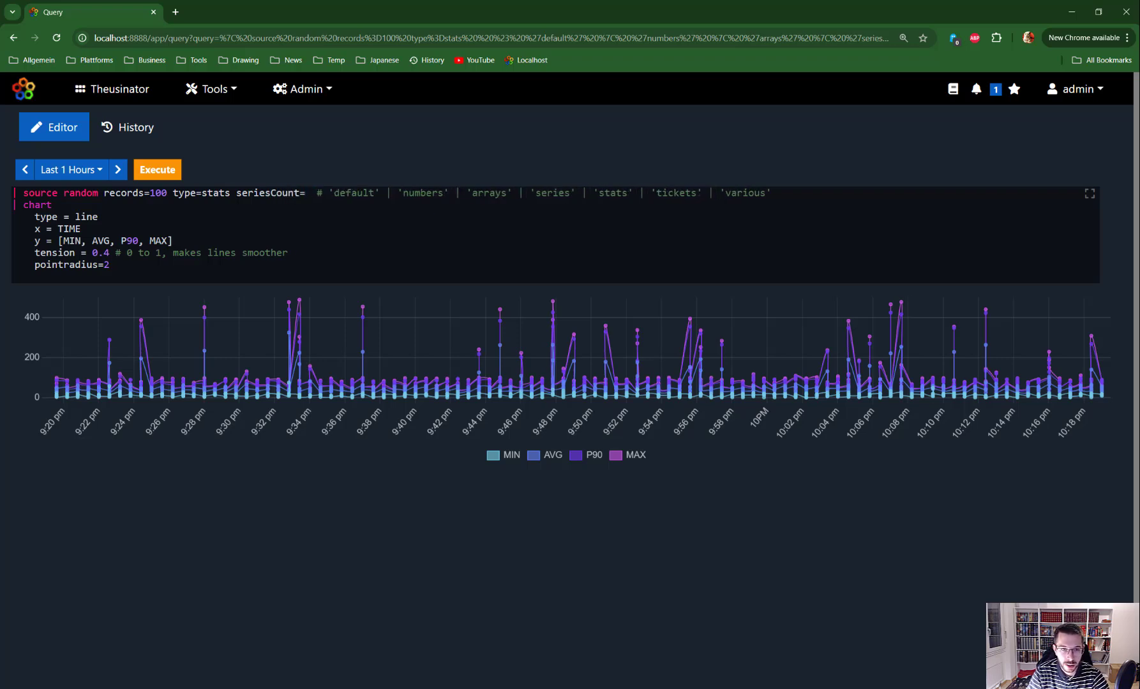
{"action": "type", "text": "1"}
{"action": "key", "text": "ctrl+Return"}
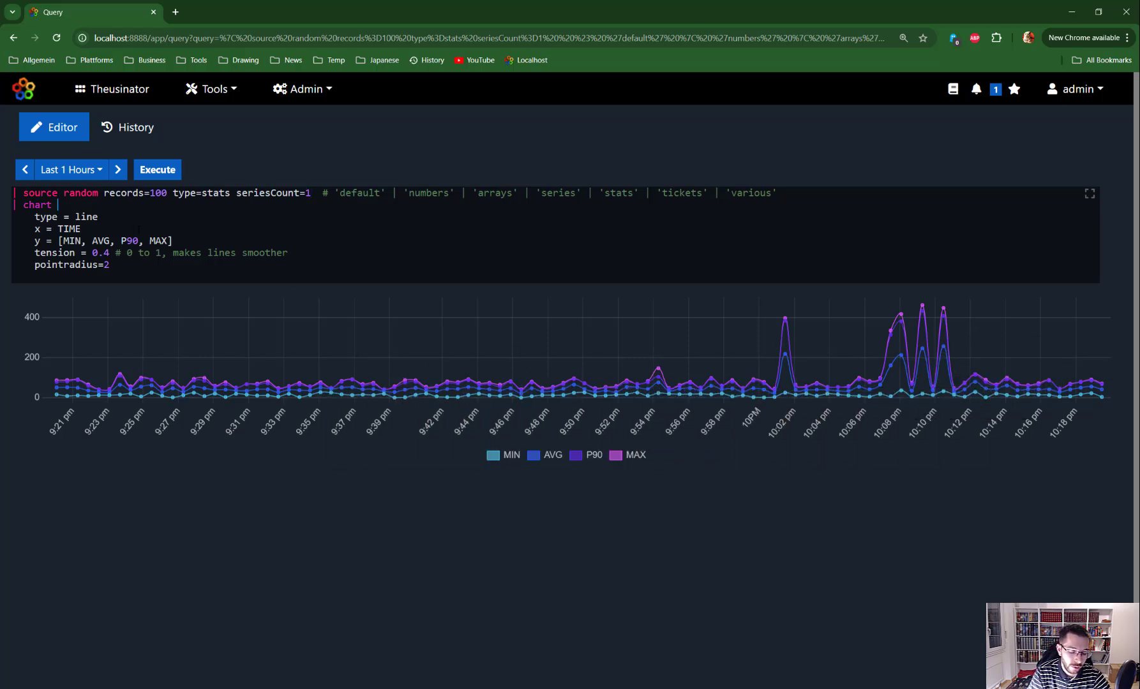
Add by=[STATISTIC] as the first parameter of the chart command and execute the query.
{"action": "key", "text": "Return"}
{"action": "type", "text": "by"}
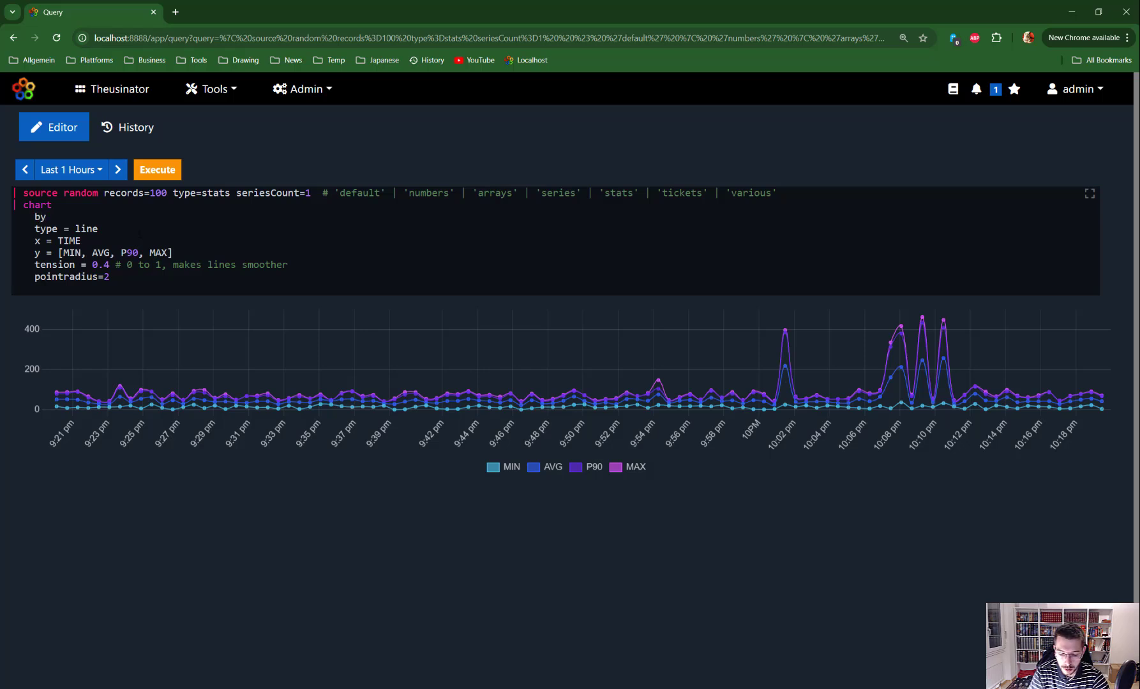
{"action": "type", "text": "["}
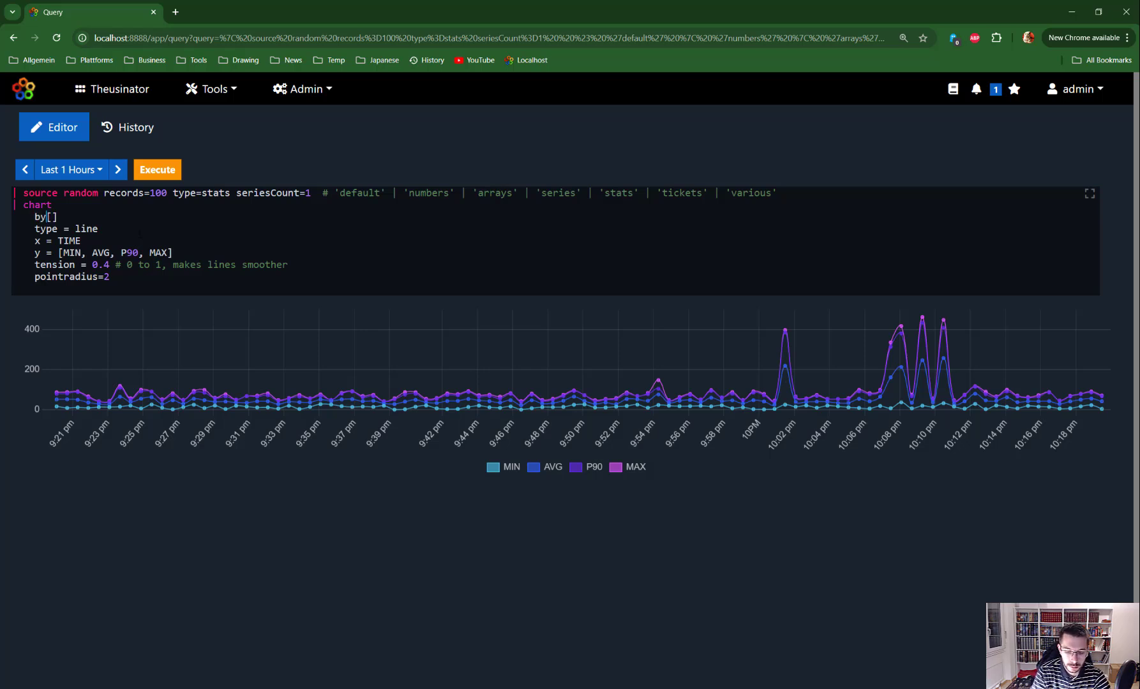
{"action": "type", "text": "="}
{"action": "type", "text": "STATISTIC"}
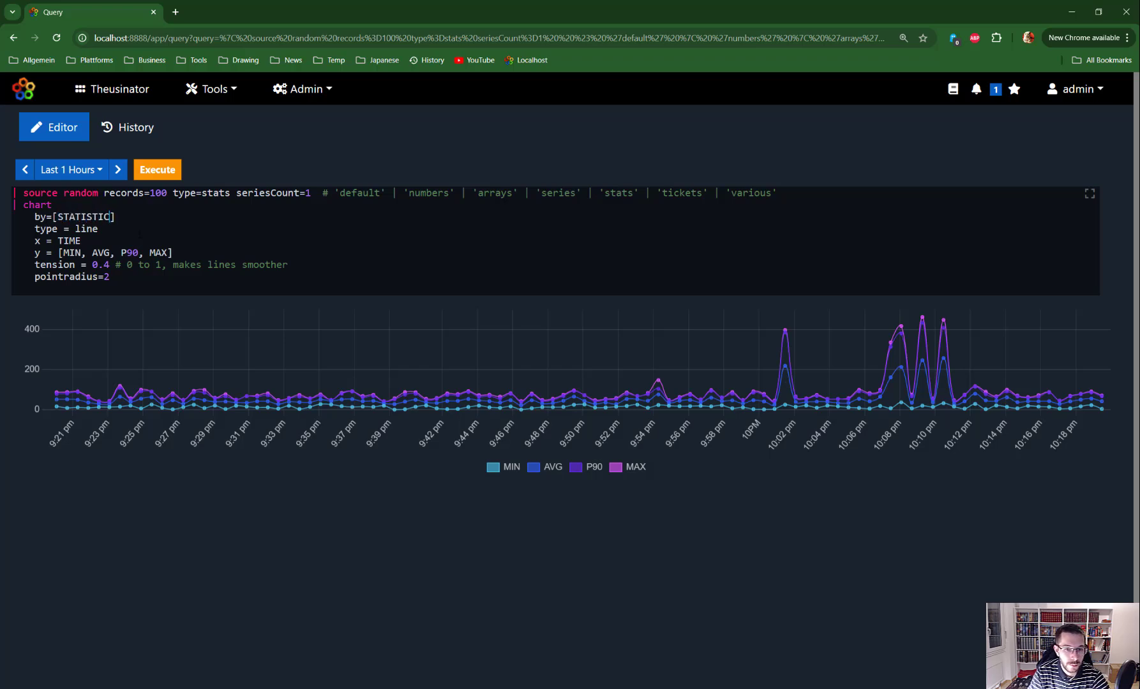
{"action": "key", "text": "ctrl+Return"}
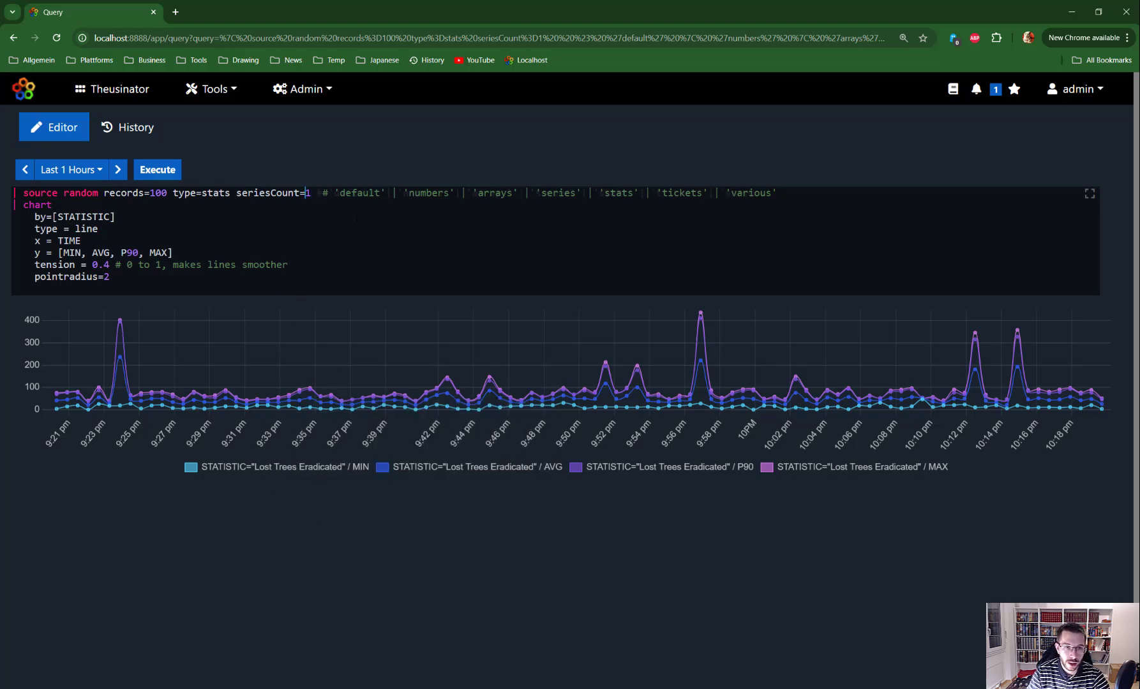
Set the source's seriesCount to 2 and execute the grouped statistics chart query.
{"action": "type", "text": "2"}
{"action": "key", "text": "ctrl+Return"}
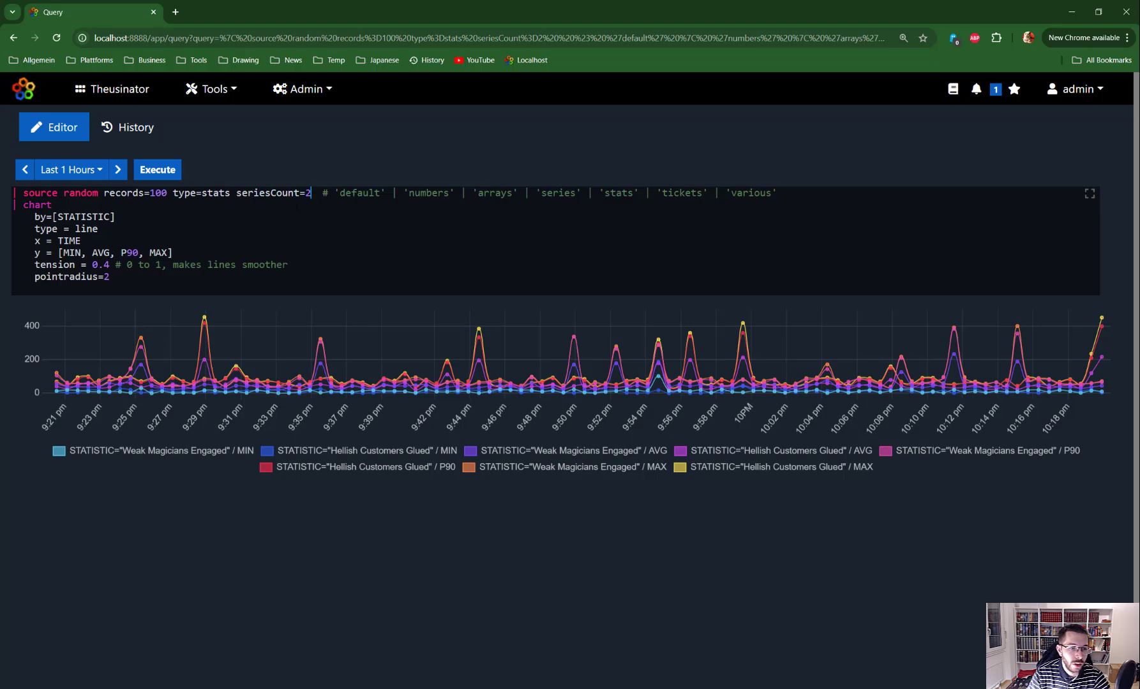
{"action": "left_click_drag", "start_coordinate": [142, 282], "coordinate": [14, 206]}
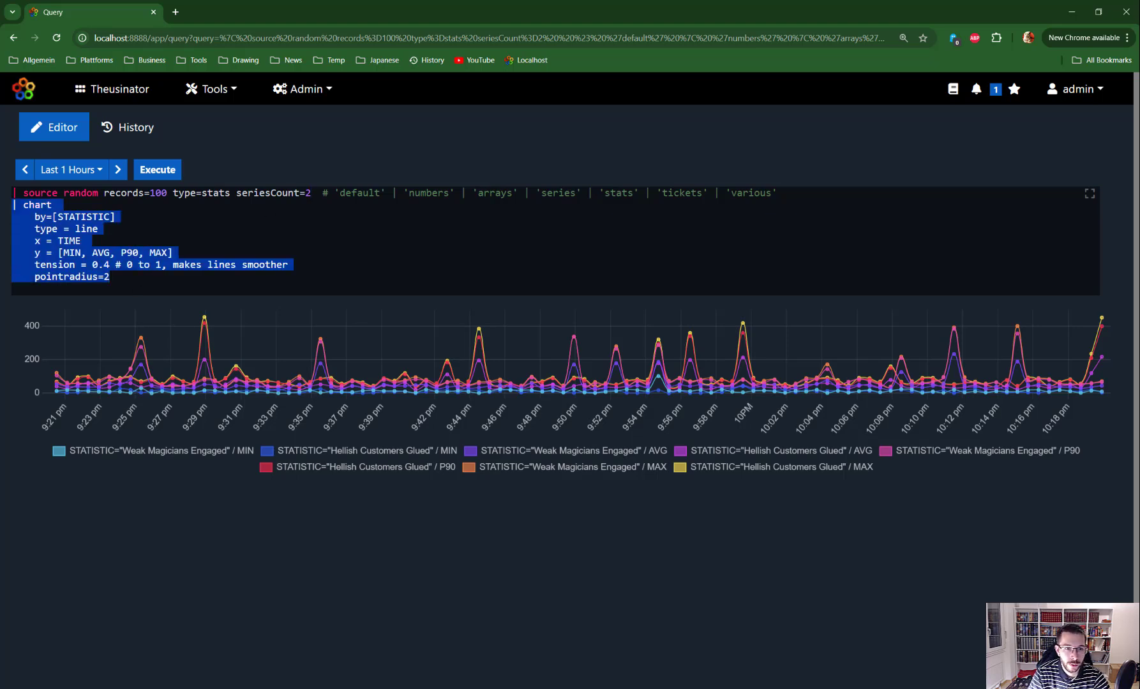
{"action": "left_click", "coordinate": [236, 194]}
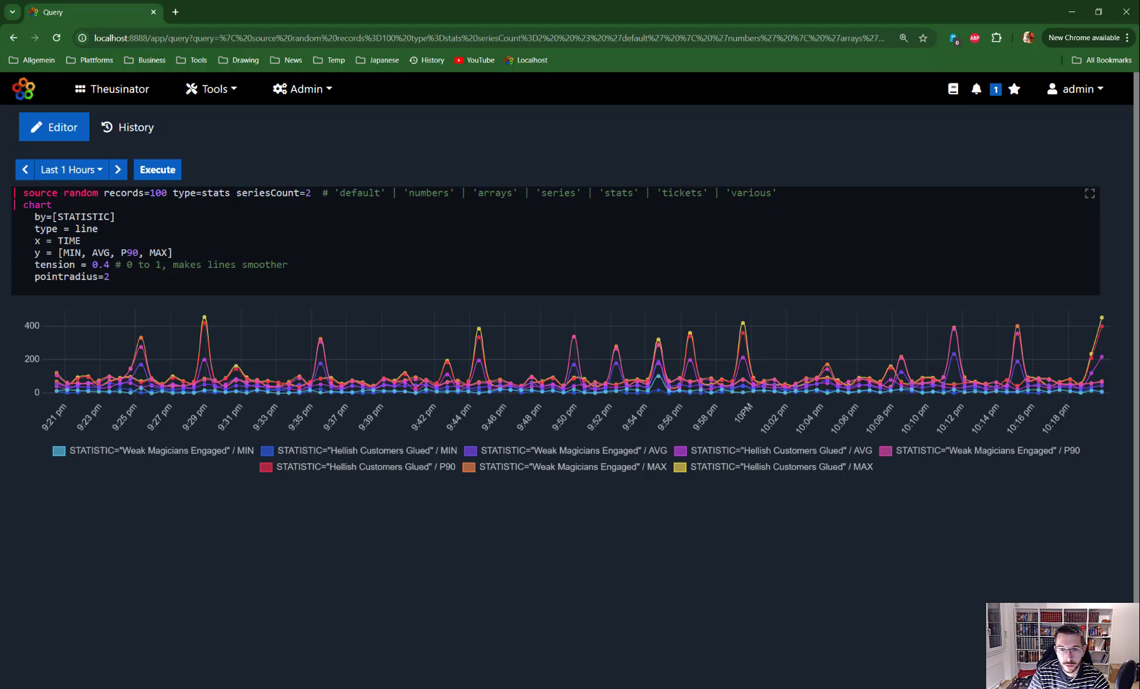
Change the random source's type to tickets and remove the seriesCount=2 parameter from the source line.
{"action": "double_click", "coordinate": [558, 192]}
{"action": "key", "text": "ctrl+c"}
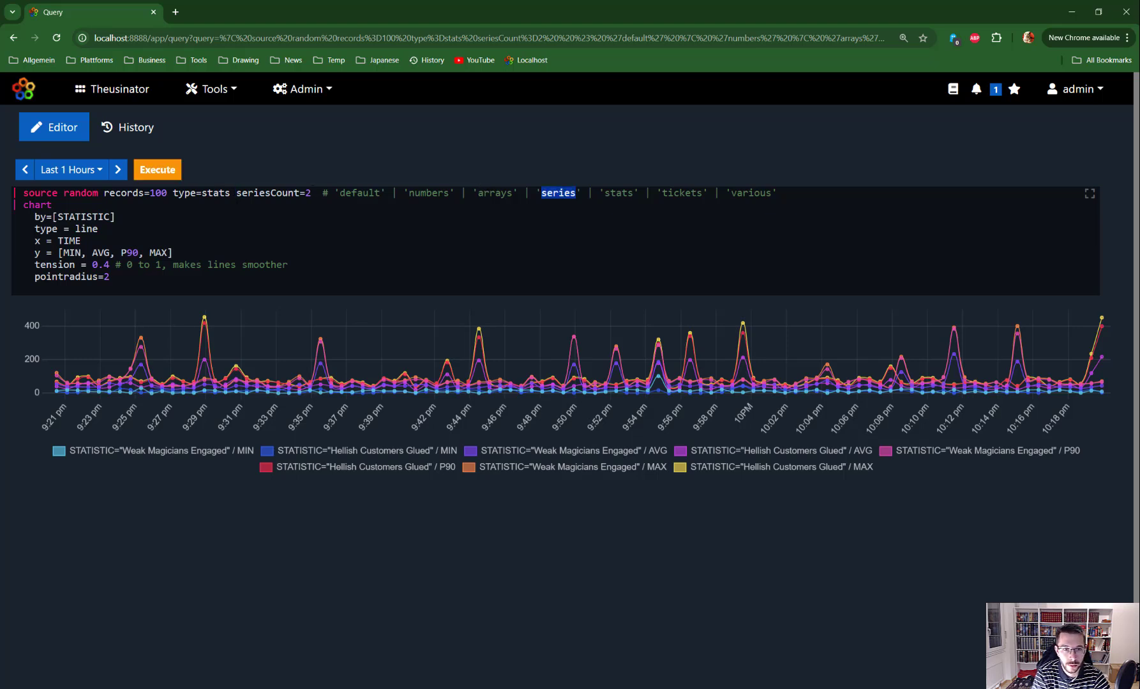
{"action": "left_click_drag", "start_coordinate": [312, 193], "coordinate": [304, 193]}
{"action": "left_click", "coordinate": [317, 193]}
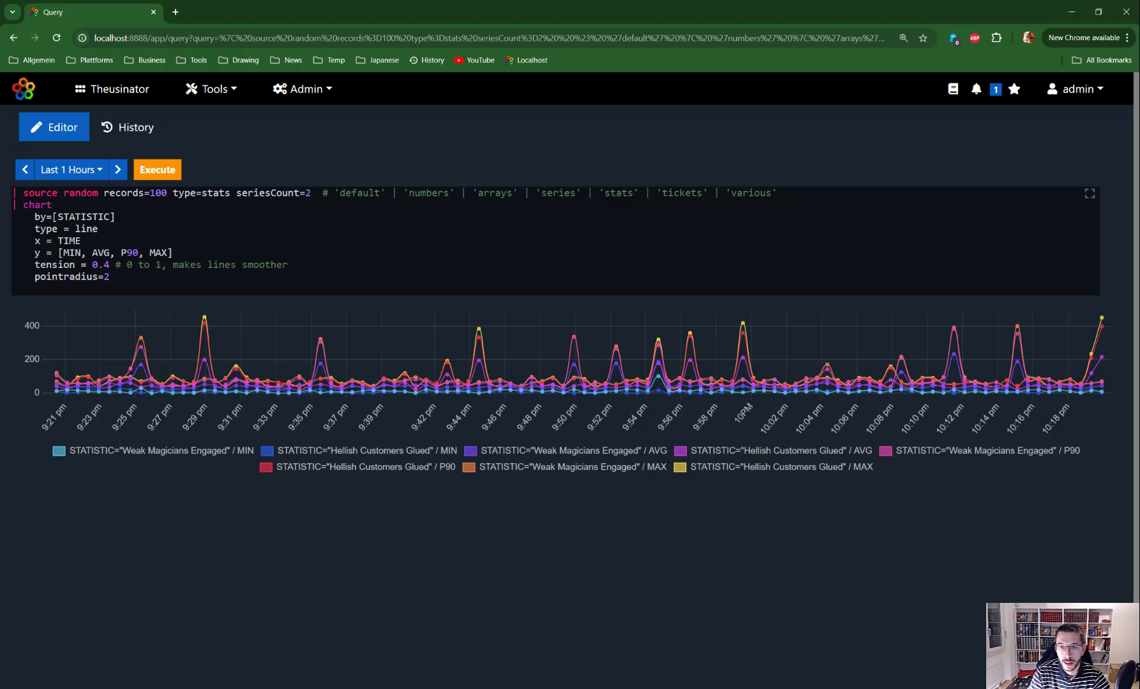
{"action": "double_click", "coordinate": [680, 193]}
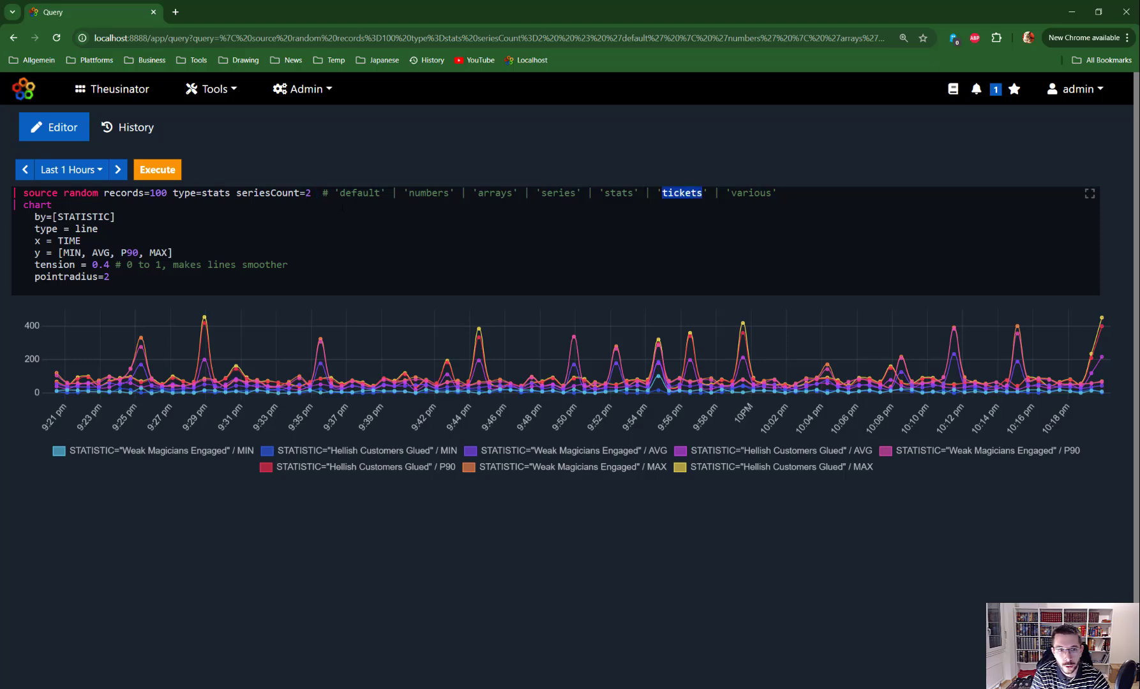
{"action": "left_click_drag", "start_coordinate": [311, 193], "coordinate": [203, 193]}
{"action": "key", "text": "BackSpace"}
{"action": "key", "text": "ctrl+v"}
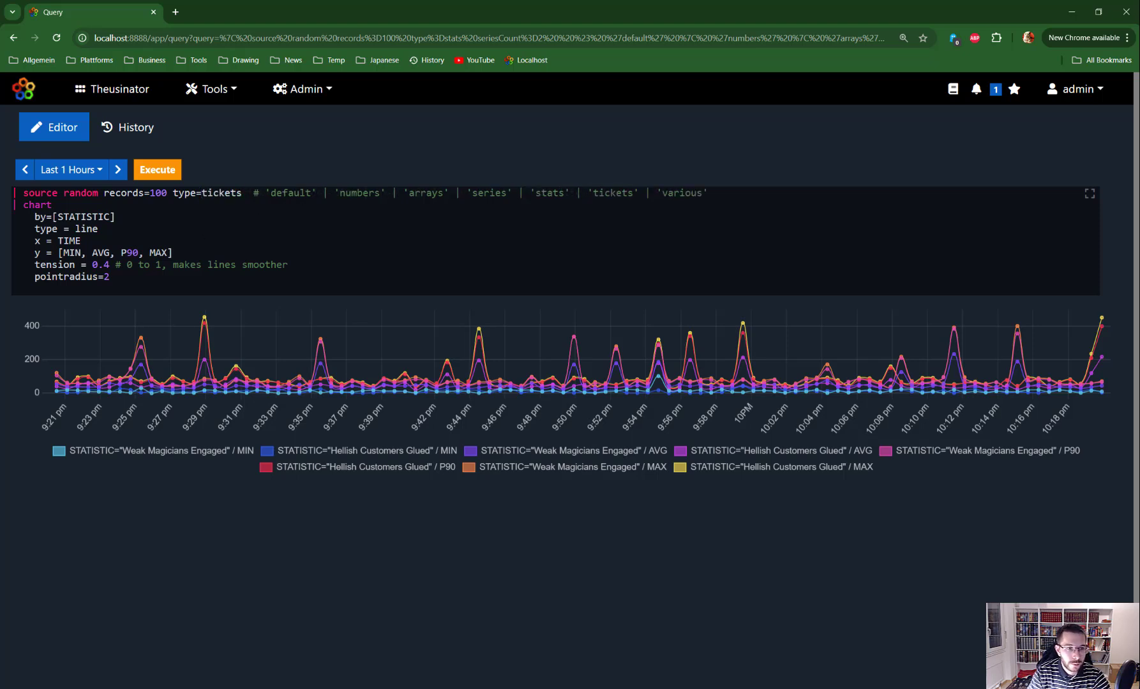
Remove the entire chart command with its parameters and execute the query to examine the generated ticket records.
{"action": "left_click_drag", "start_coordinate": [144, 265], "coordinate": [23, 205]}
{"action": "left_click", "coordinate": [119, 277]}
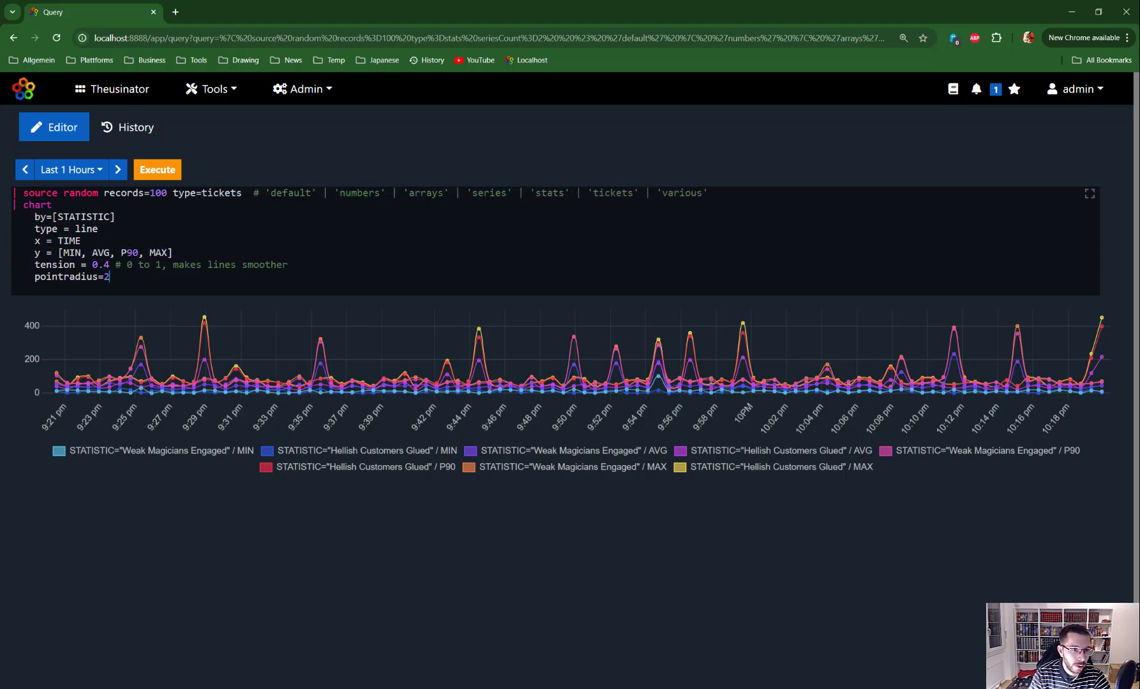
{"action": "left_click_drag", "start_coordinate": [119, 277], "coordinate": [13, 204]}
{"action": "key", "text": "BackSpace"}
{"action": "key", "text": "ctrl+Return"}
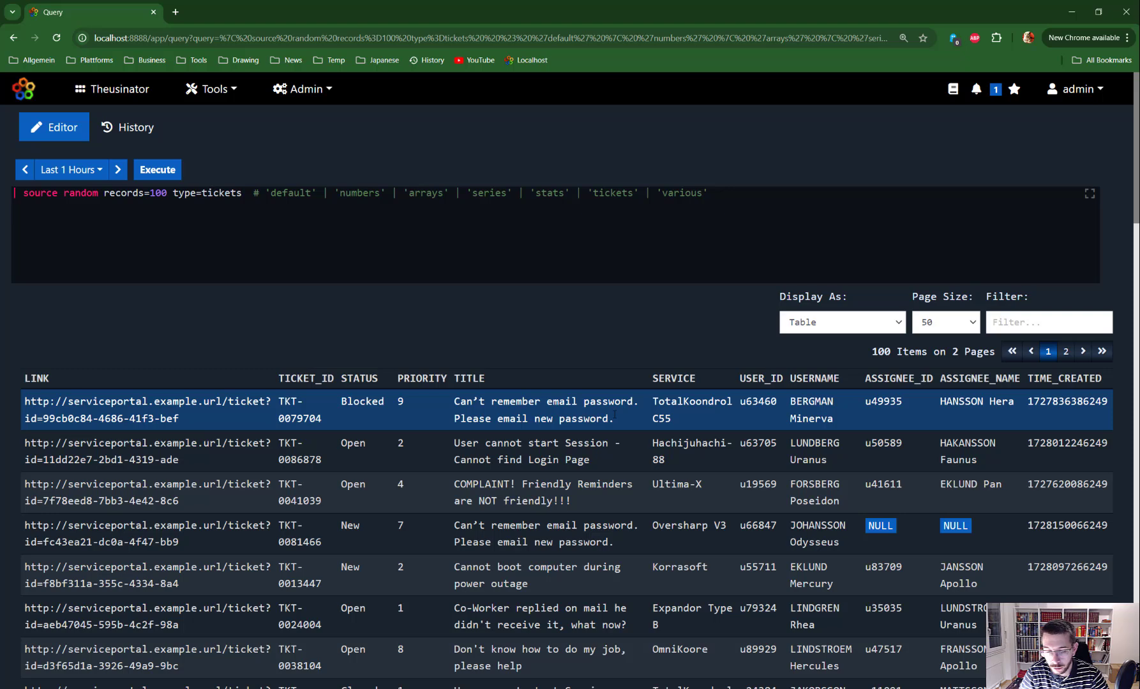
{"action": "scroll", "coordinate": [615, 414], "scroll_direction": "down", "scroll_amount": 1}
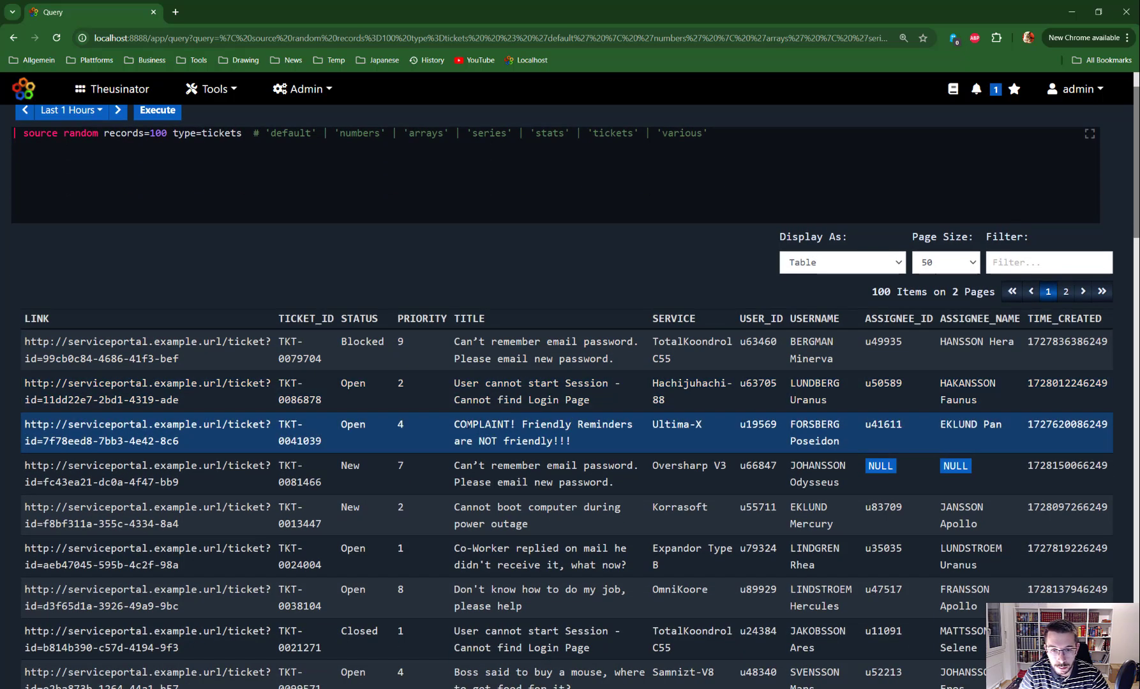
{"action": "left_click_drag", "start_coordinate": [454, 424], "coordinate": [598, 438]}
{"action": "left_click", "coordinate": [598, 438]}
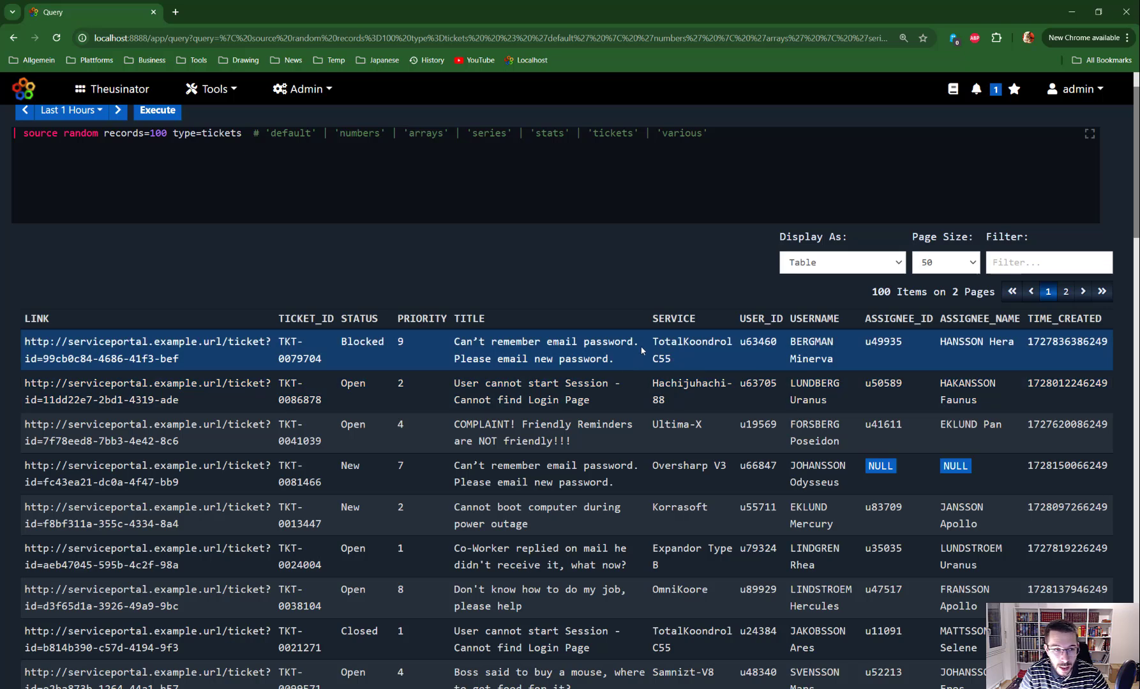
Set the source's type to various and execute the query to examine its GRAPH_DATA and TIME columns.
{"action": "scroll", "coordinate": [332, 204], "scroll_direction": "up", "scroll_amount": 1}
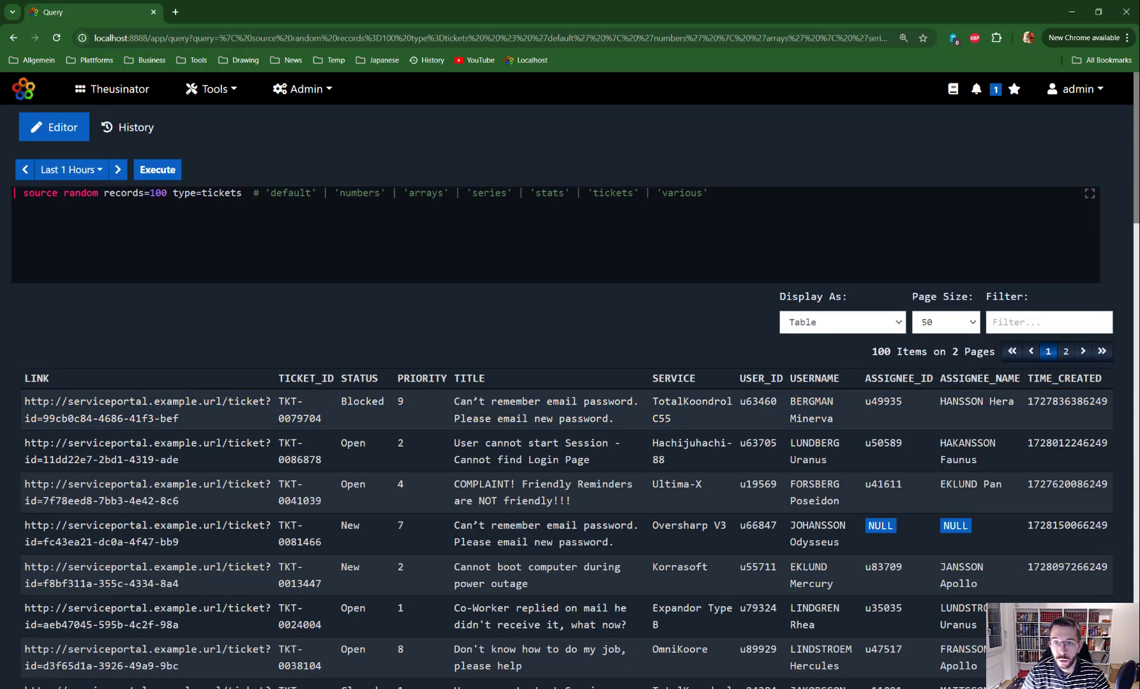
{"action": "double_click", "coordinate": [680, 194]}
{"action": "key", "text": "ctrl+c"}
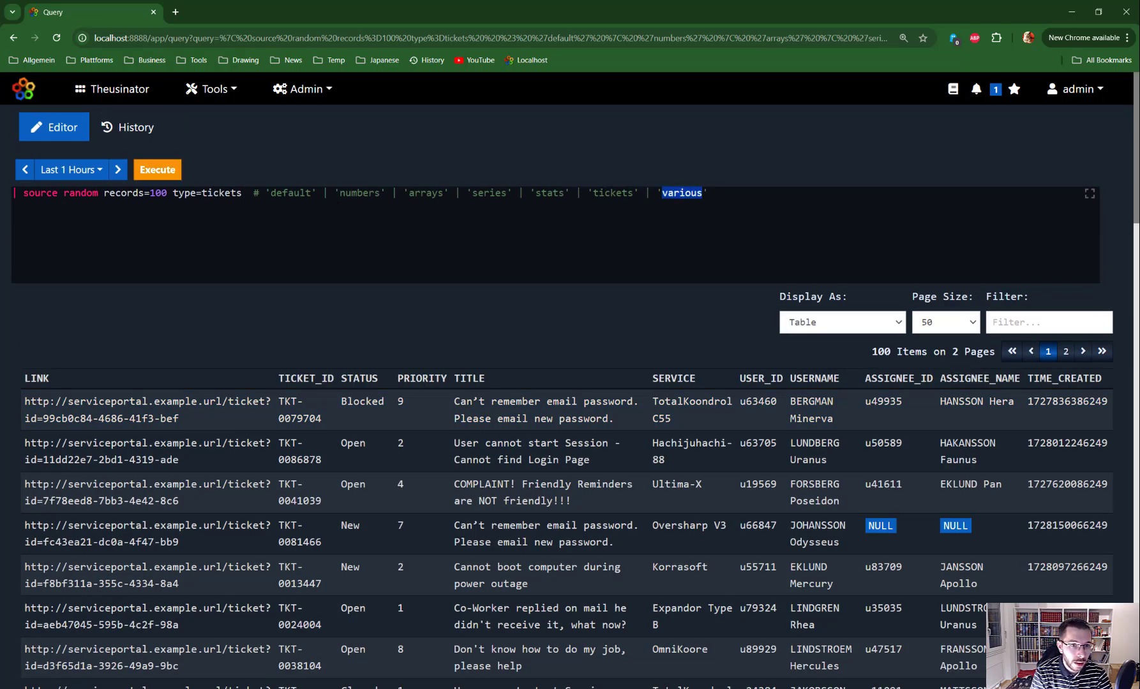
{"action": "double_click", "coordinate": [227, 193]}
{"action": "key", "text": "ctrl+v"}
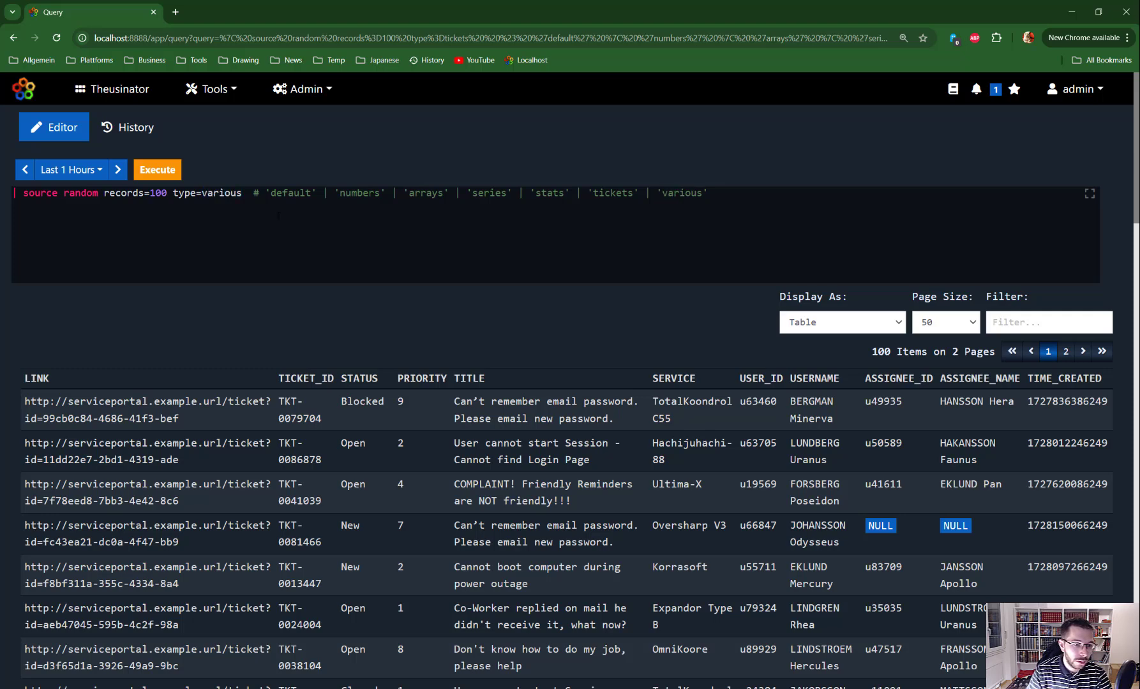
{"action": "key", "text": "ctrl+Return"}
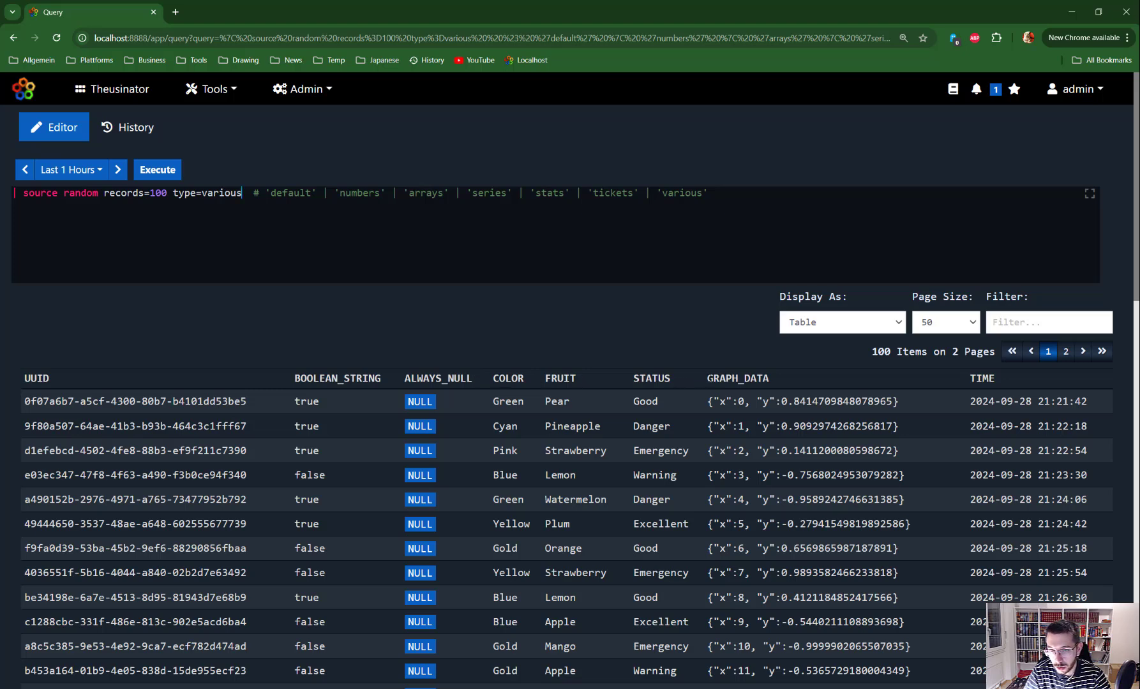
{"action": "double_click", "coordinate": [783, 377]}
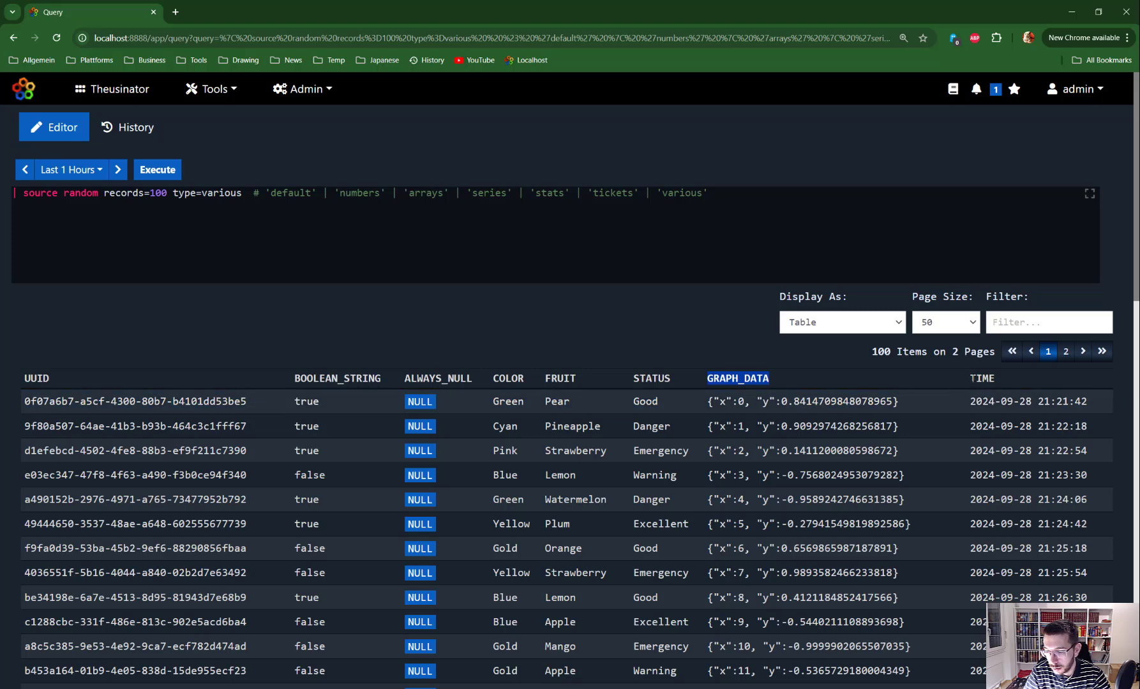
{"action": "double_click", "coordinate": [971, 377]}
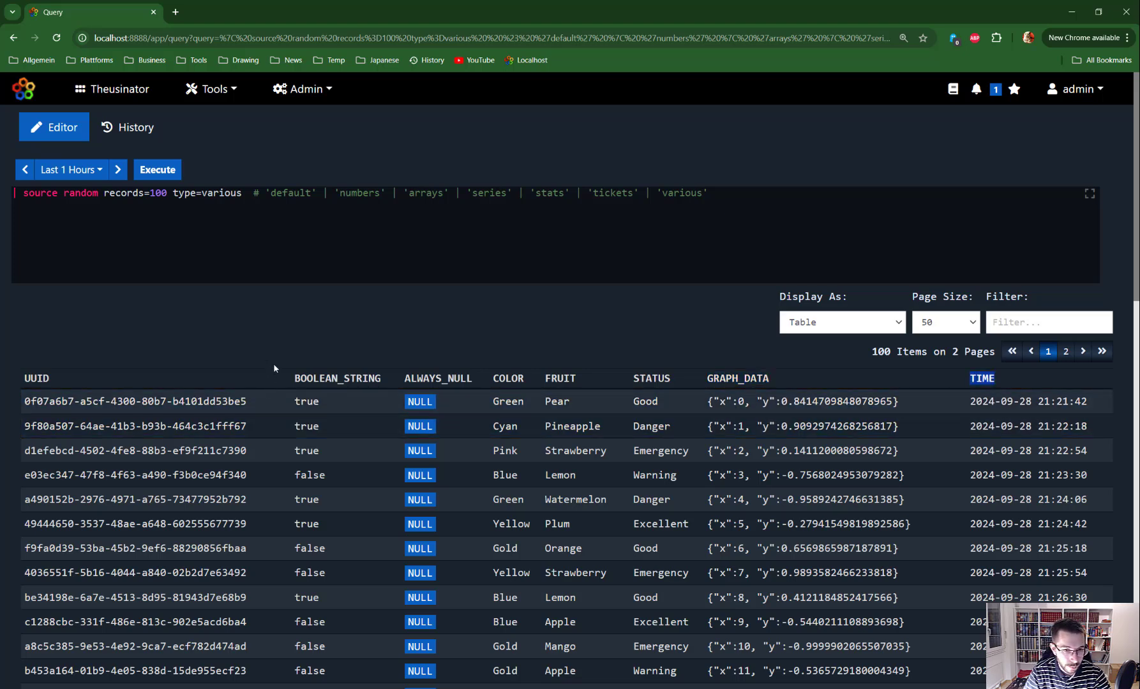
View the contextual help for the random source's parameters, close it and remove the surplus spaces after type=various.
{"action": "left_click", "coordinate": [214, 217]}
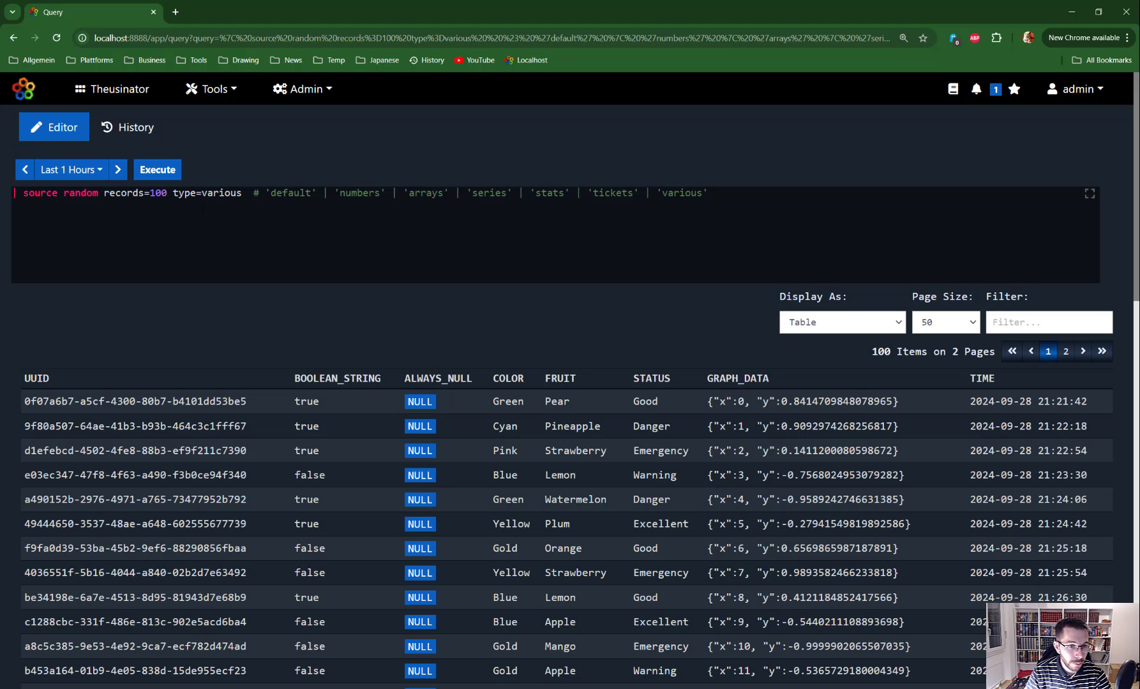
{"action": "key", "text": "ctrl+Return"}
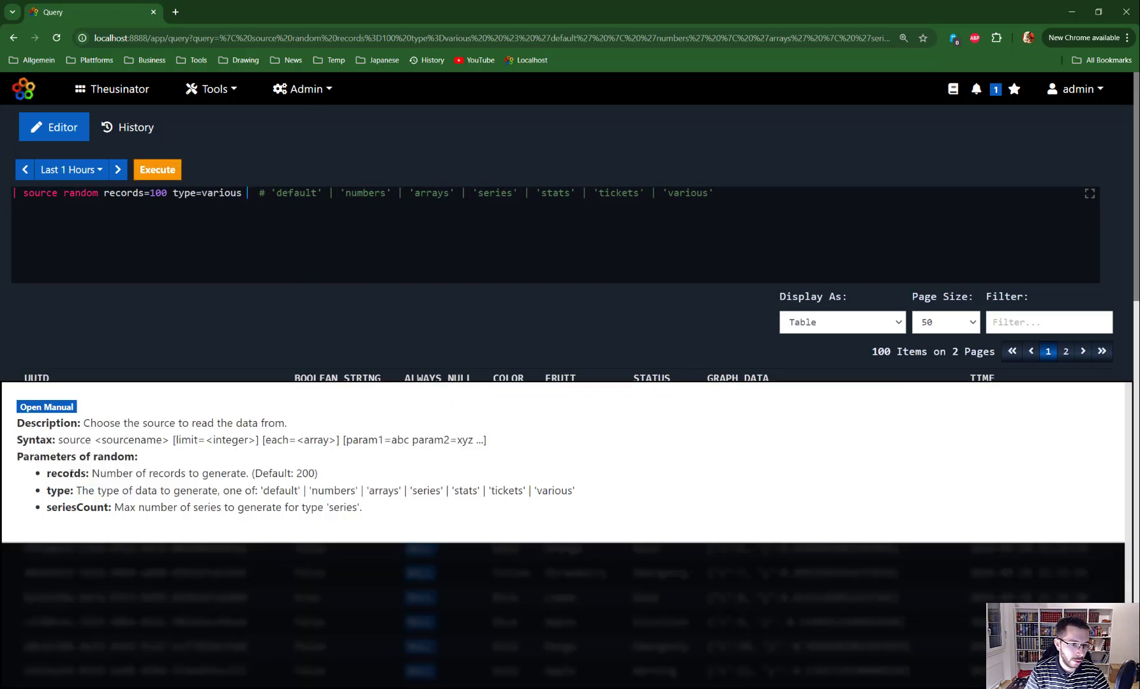
{"action": "left_click", "coordinate": [240, 230]}
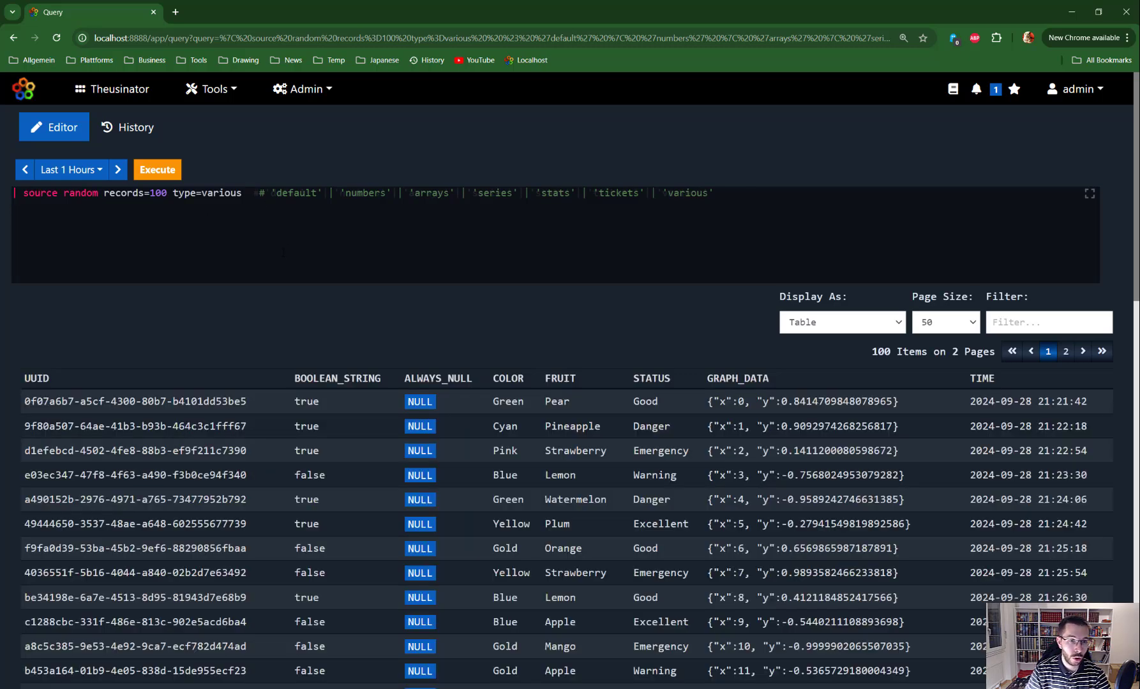
{"action": "key", "text": "BackSpace"}
{"action": "key", "text": "BackSpace"}
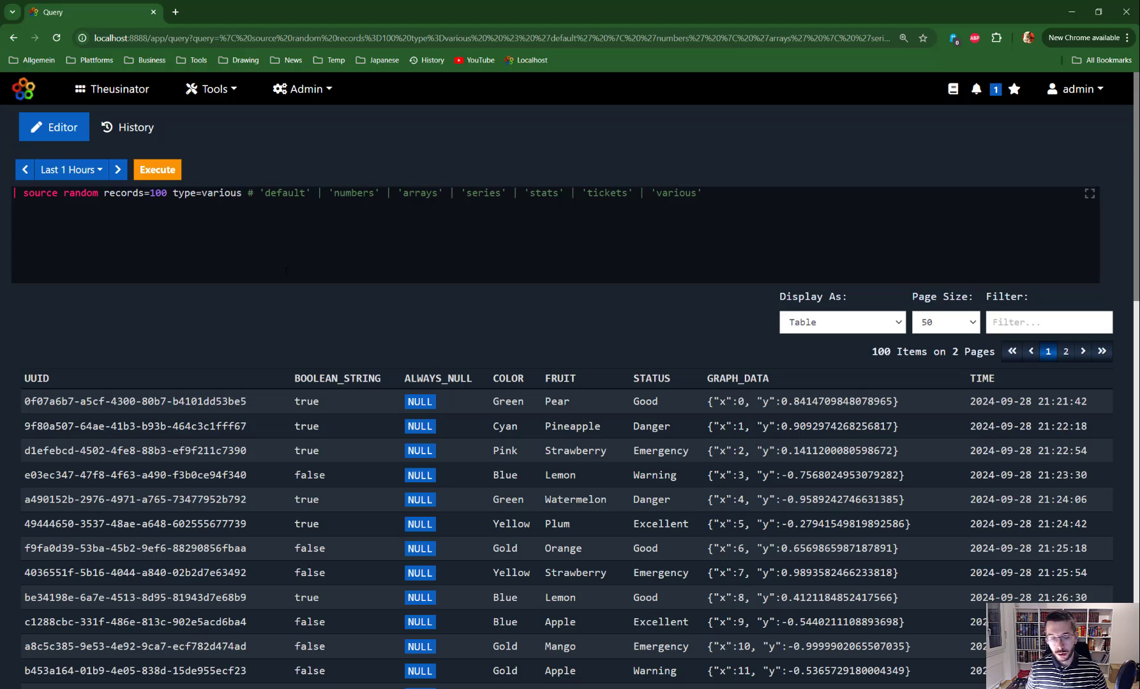